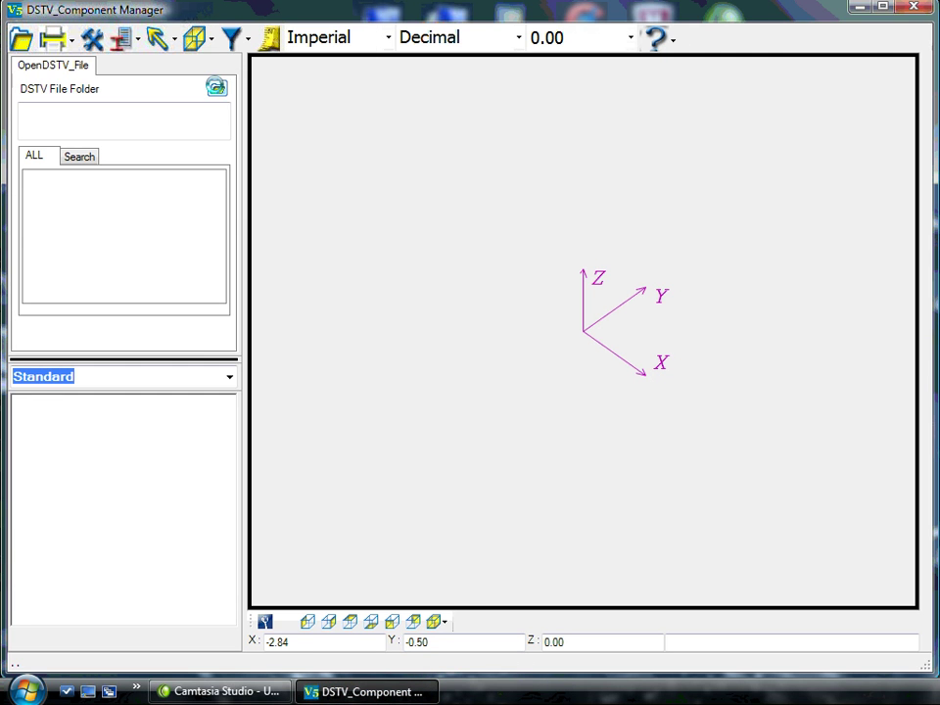
Step: Set the DSTV folder under the user's home folder as the file source, opening 0_Cshape.nc1
click(217, 90)
double_click(570, 298)
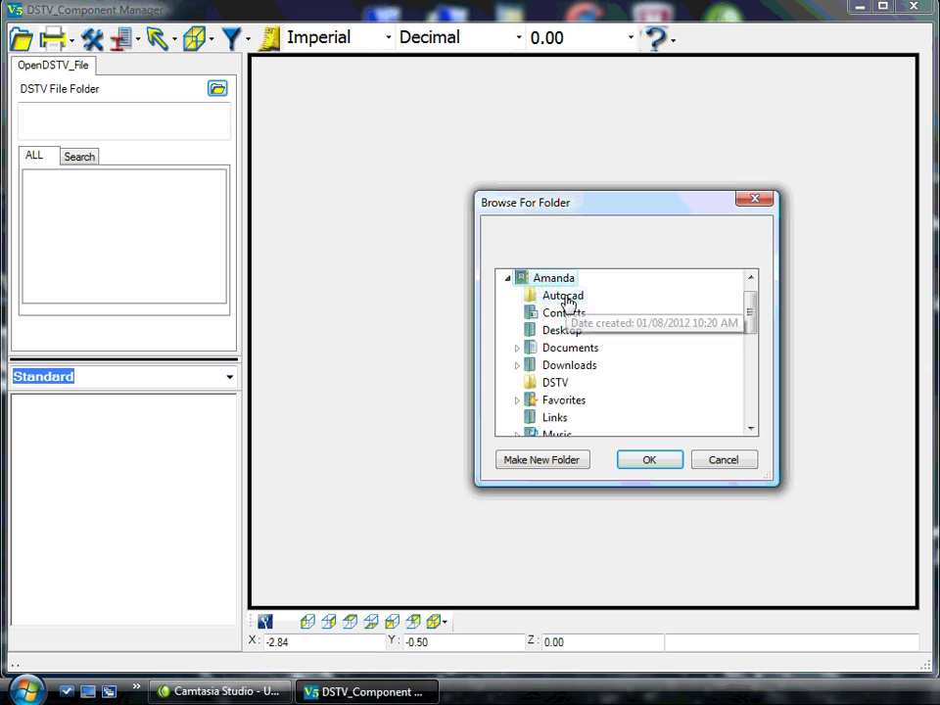
click(552, 389)
click(644, 458)
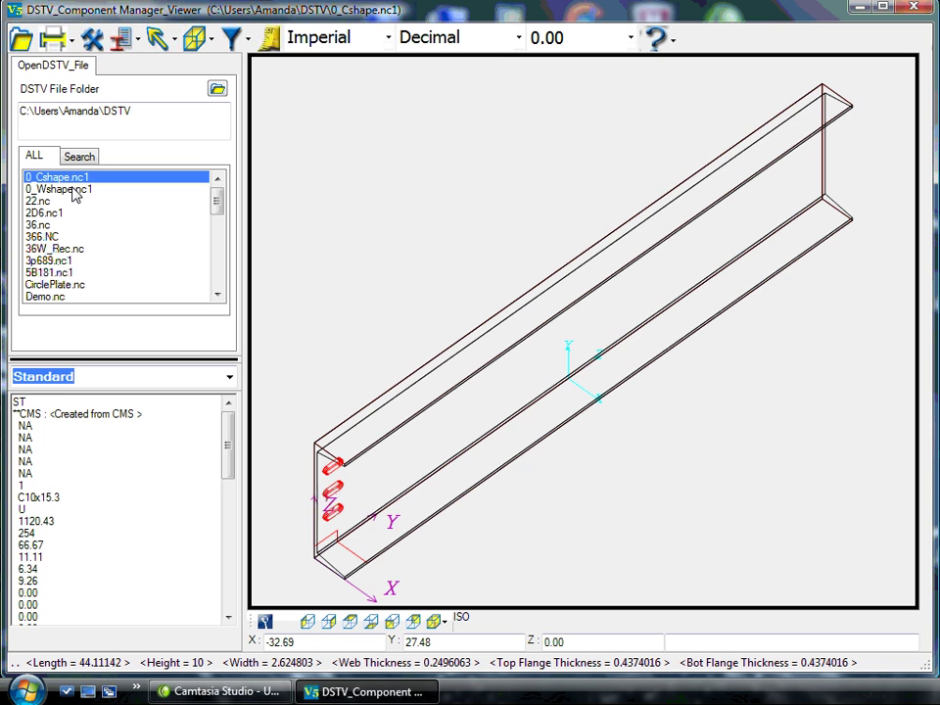
Step: Preview the 0_Wshape.nc1, 36W_Rec.nc, openFlange.nc and openFlangeU.nc members in turn
click(73, 191)
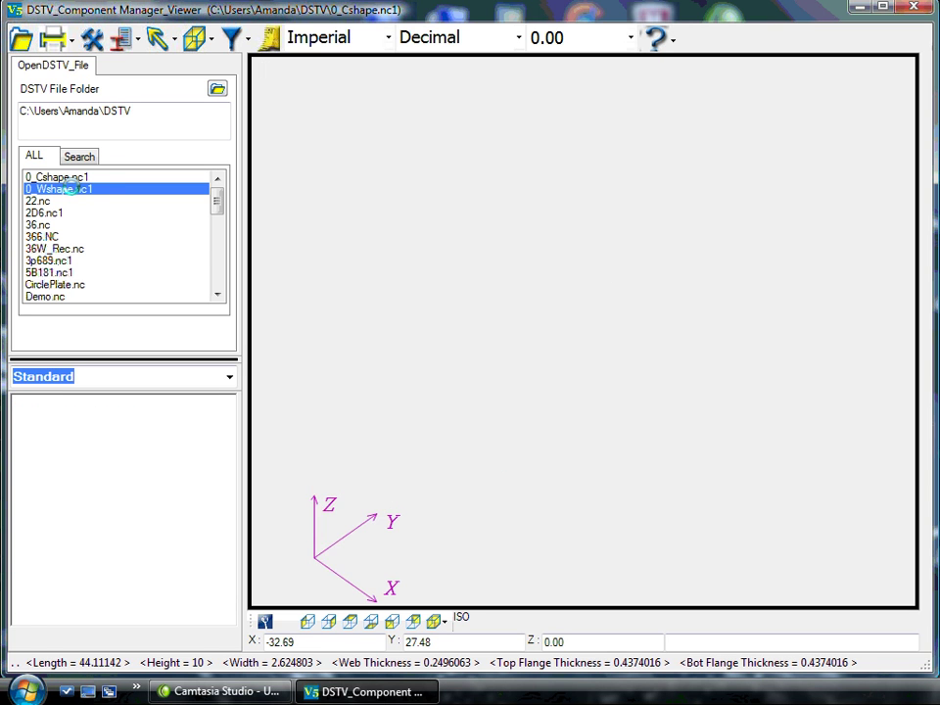
click(49, 249)
click(218, 295)
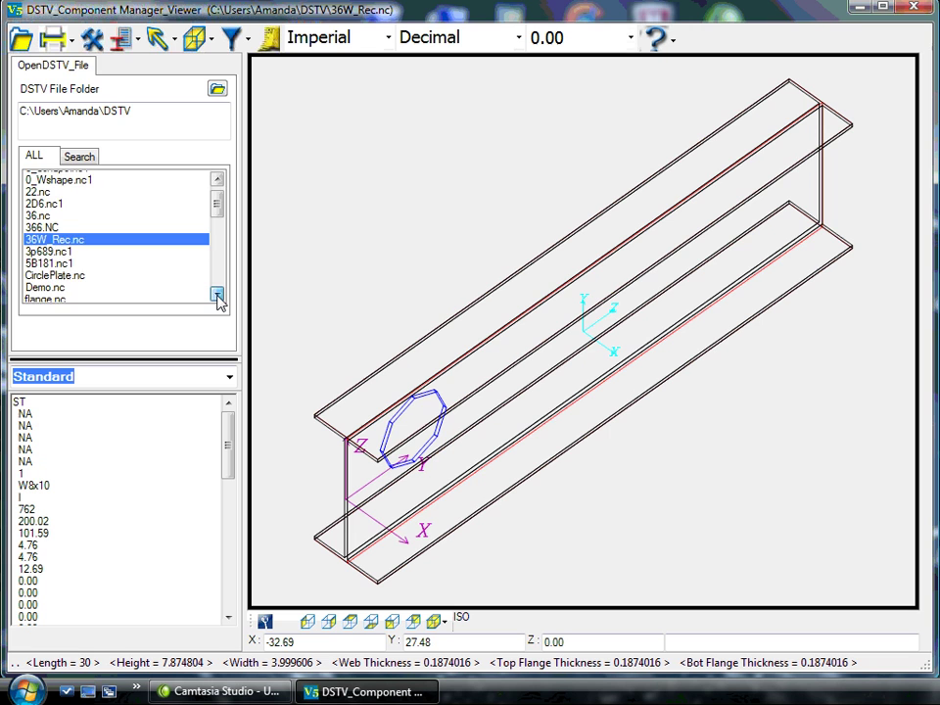
click(217, 295)
scroll(172, 299, down, 2)
click(55, 250)
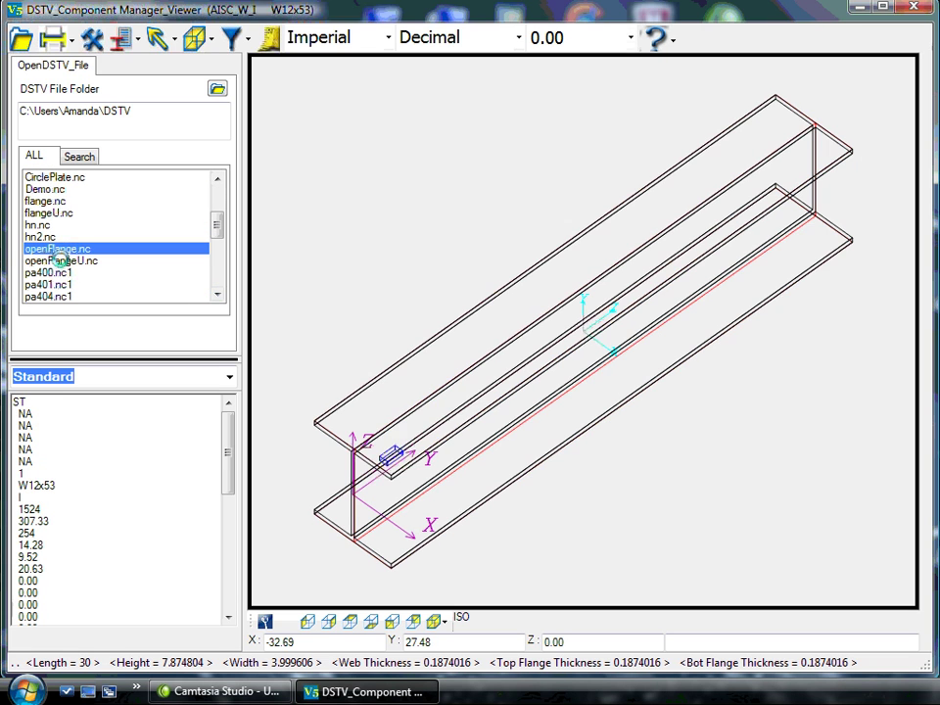
click(61, 262)
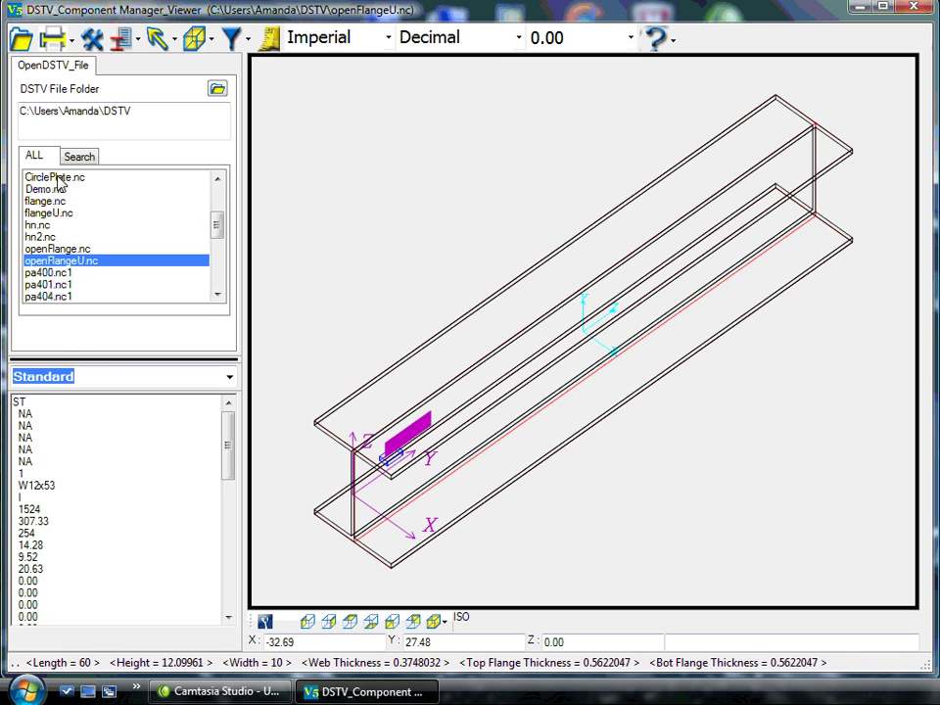
Step: Preview pa404.nc1 and webO.nc, then load the xxxxx.nc W40x235 I-beam
click(44, 297)
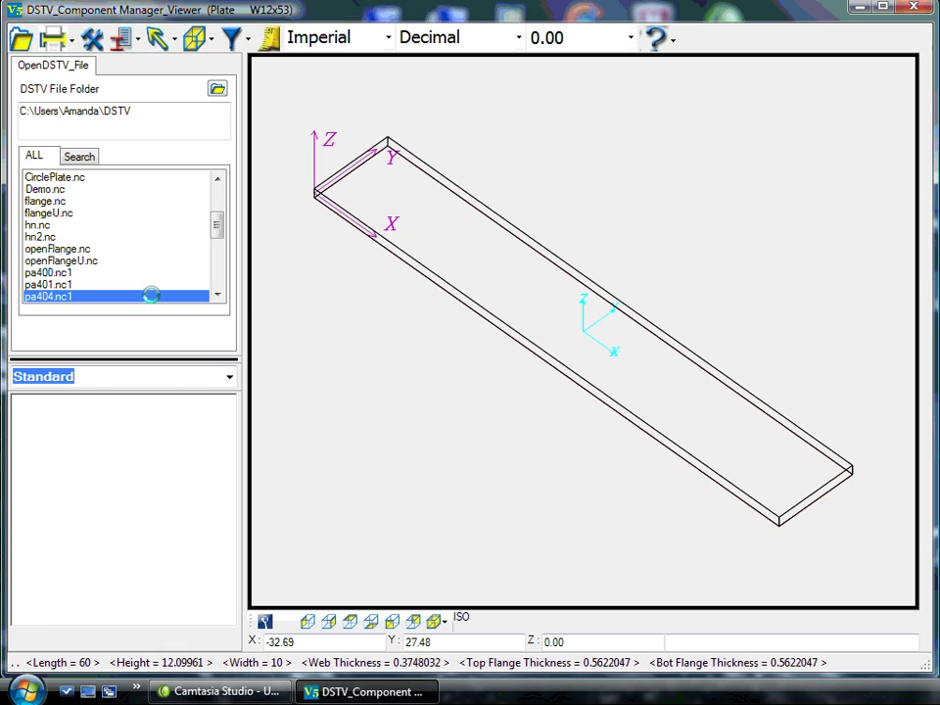
click(218, 294)
scroll(217, 295, down, 3)
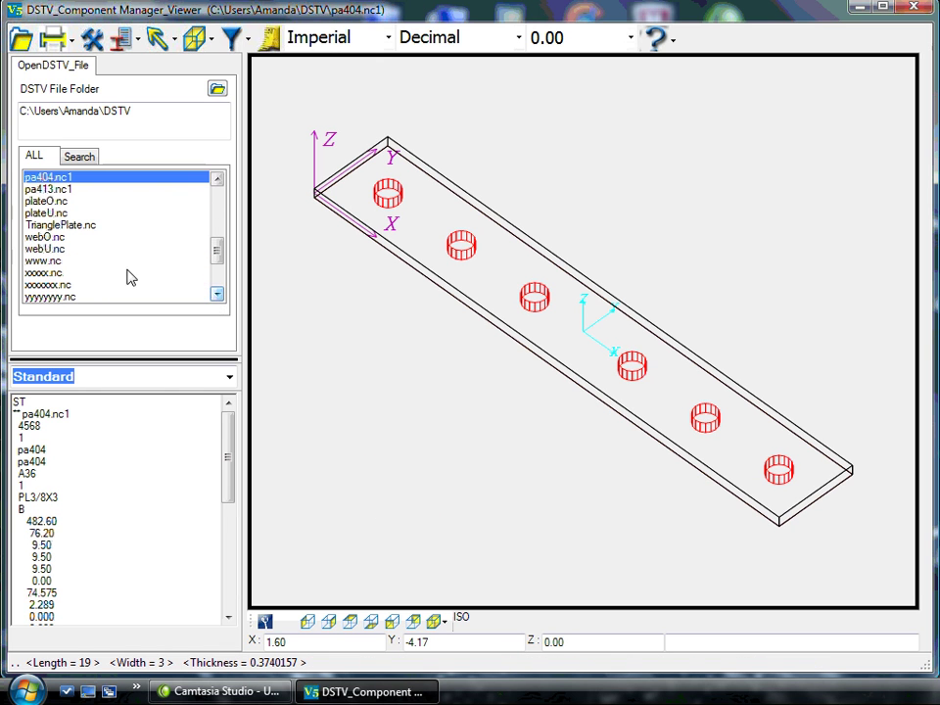
click(29, 237)
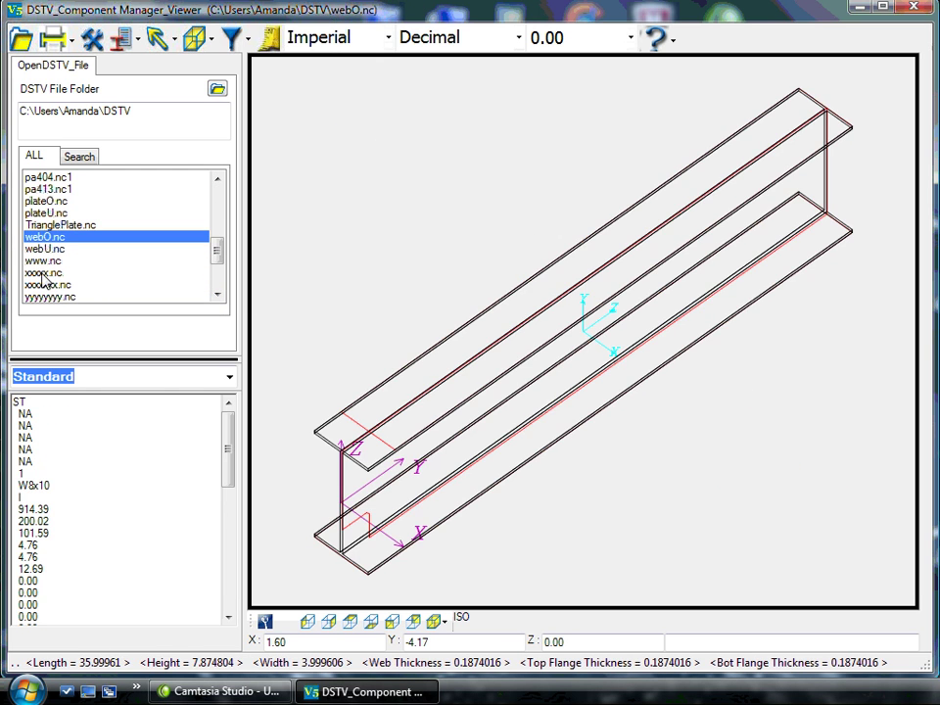
click(42, 274)
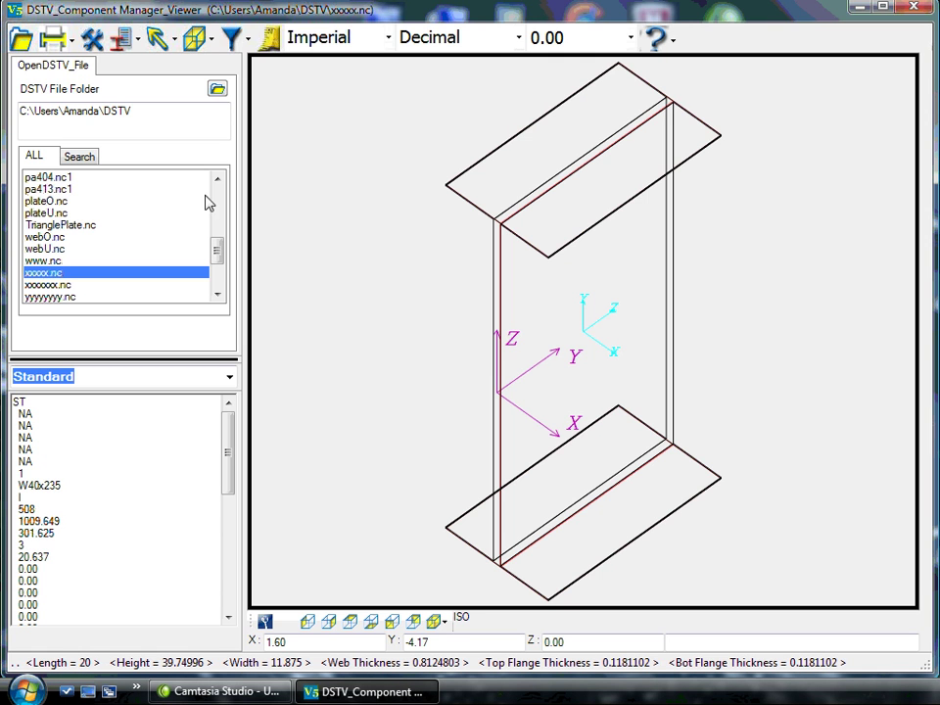
drag(219, 254, 221, 224)
Step: Load CirclePlate.nc and list vertex coordinates for the left slot, upper-left slot and inner contour
click(94, 213)
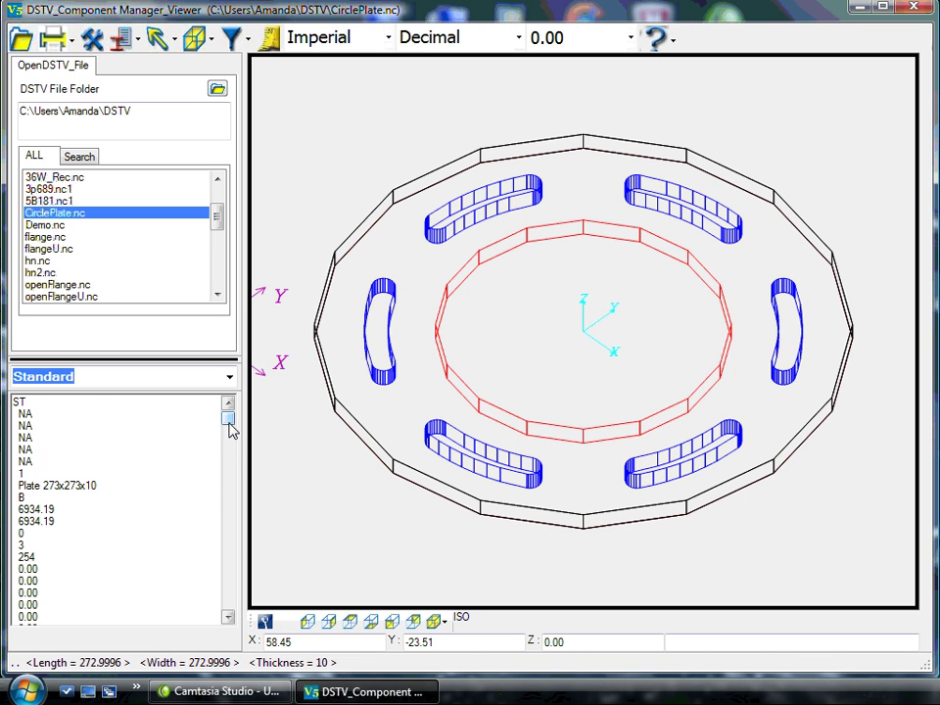
drag(228, 423, 226, 617)
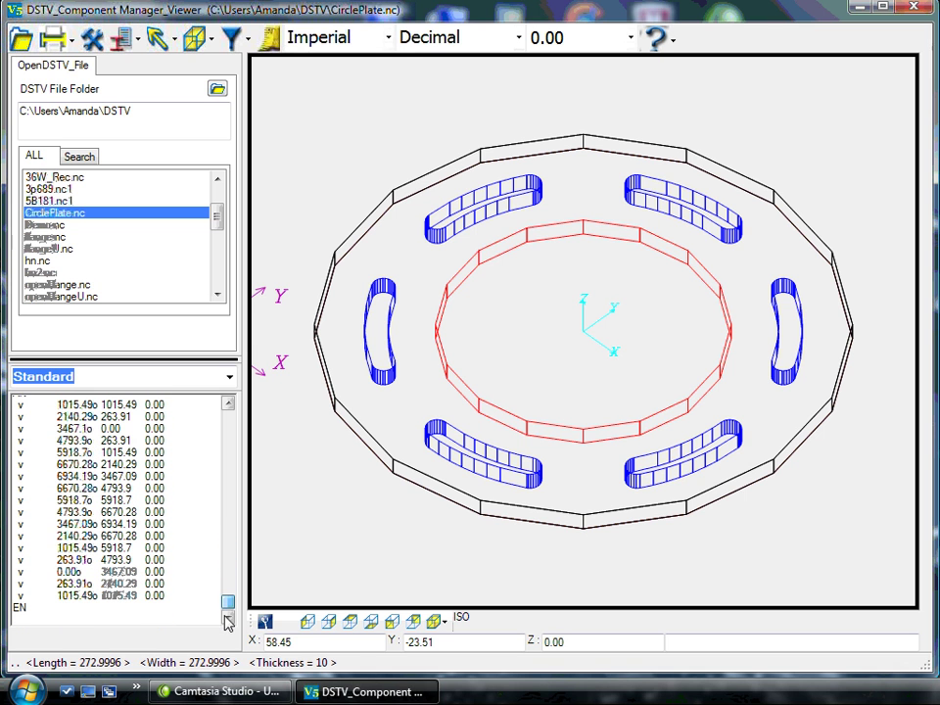
click(396, 292)
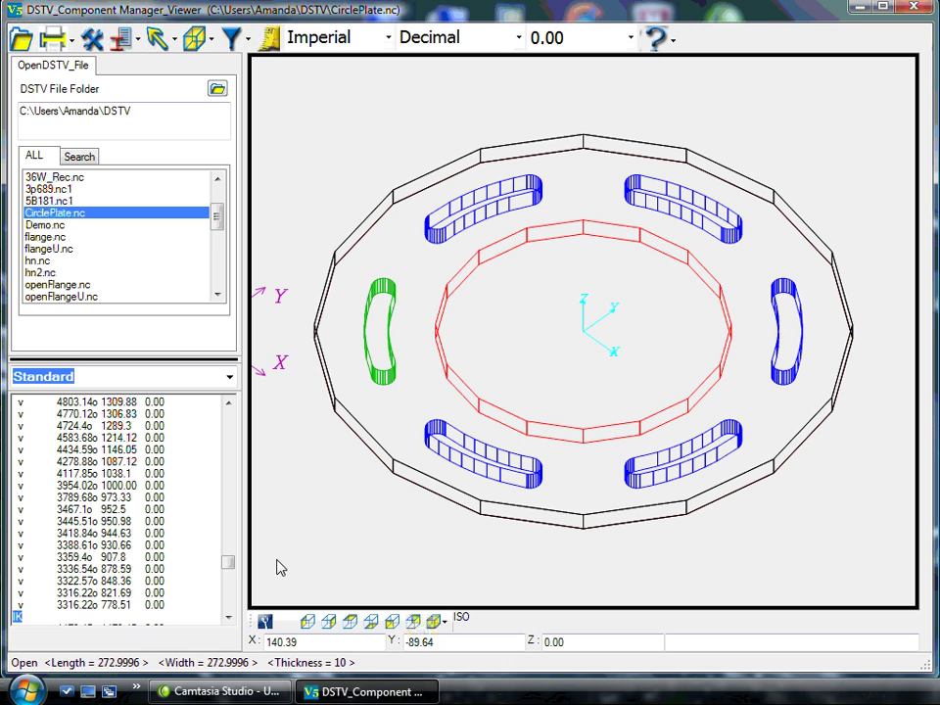
drag(234, 562, 232, 579)
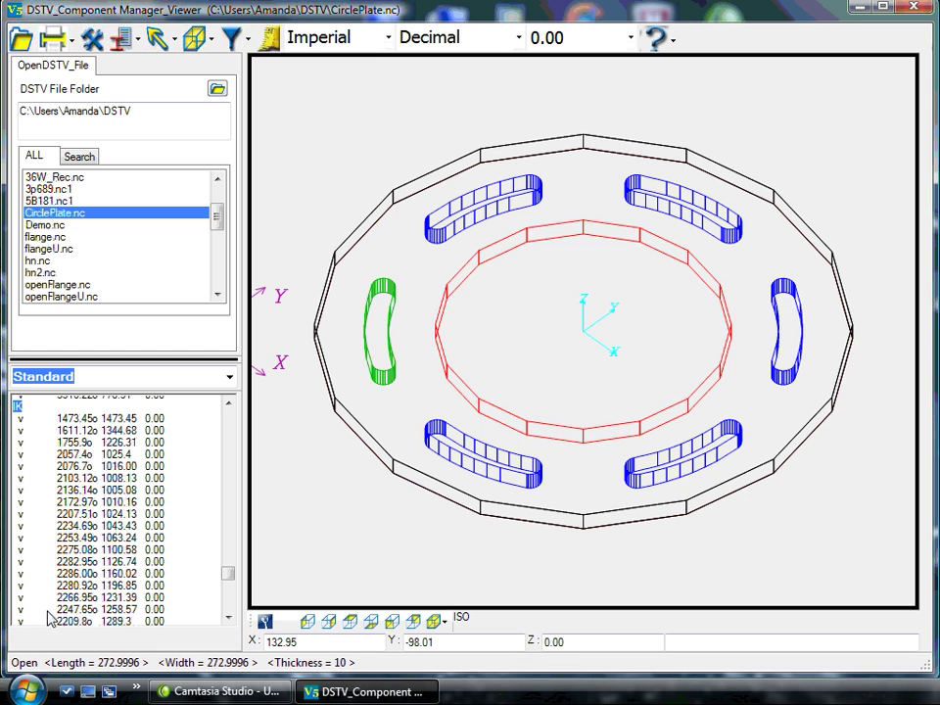
click(543, 192)
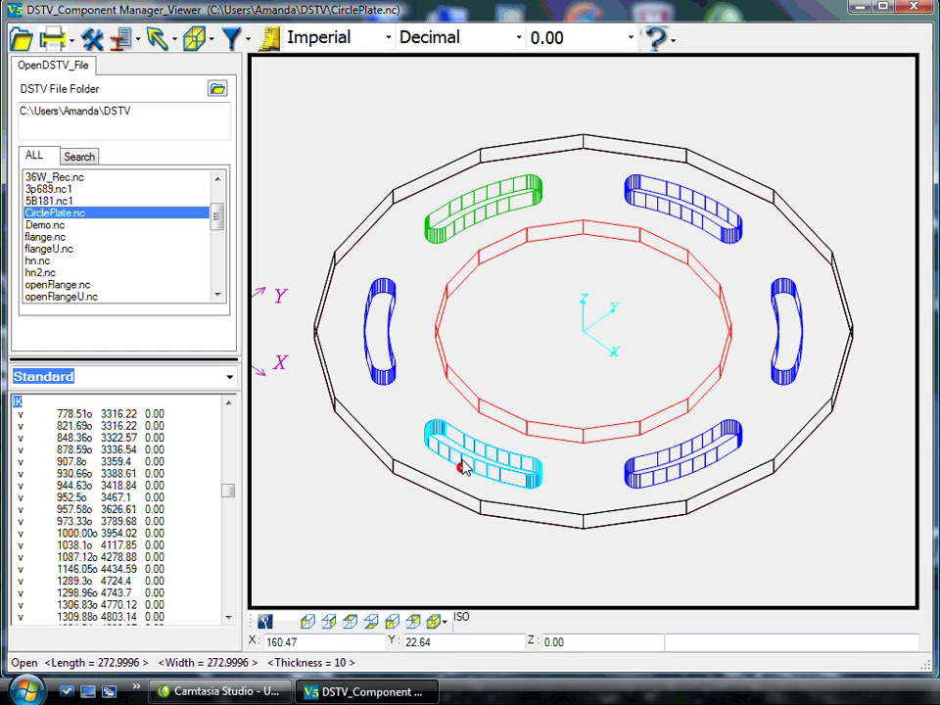
click(480, 406)
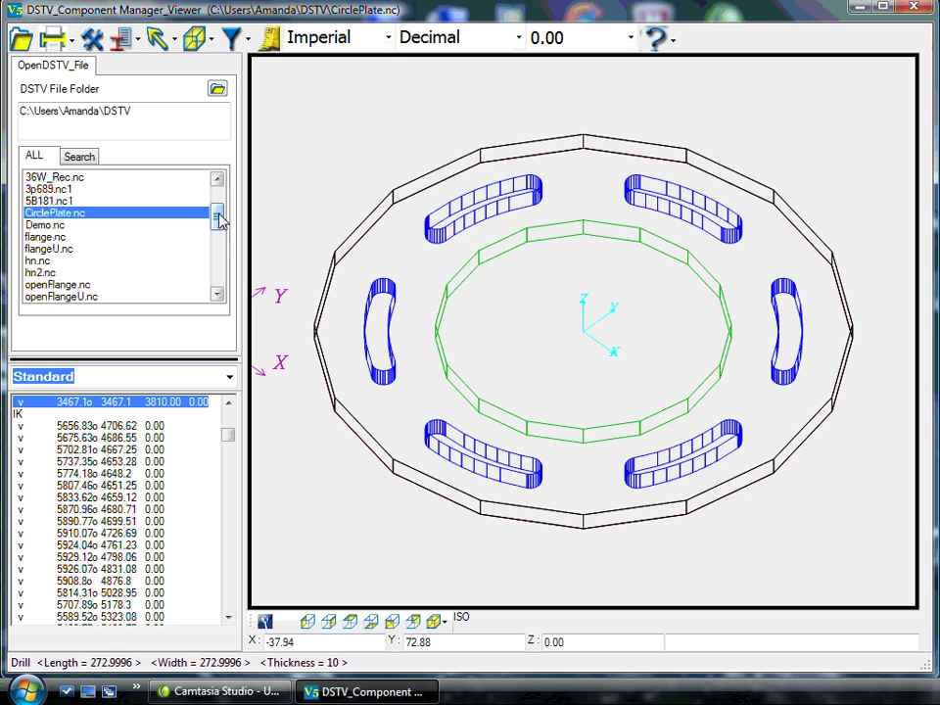
drag(218, 217, 221, 201)
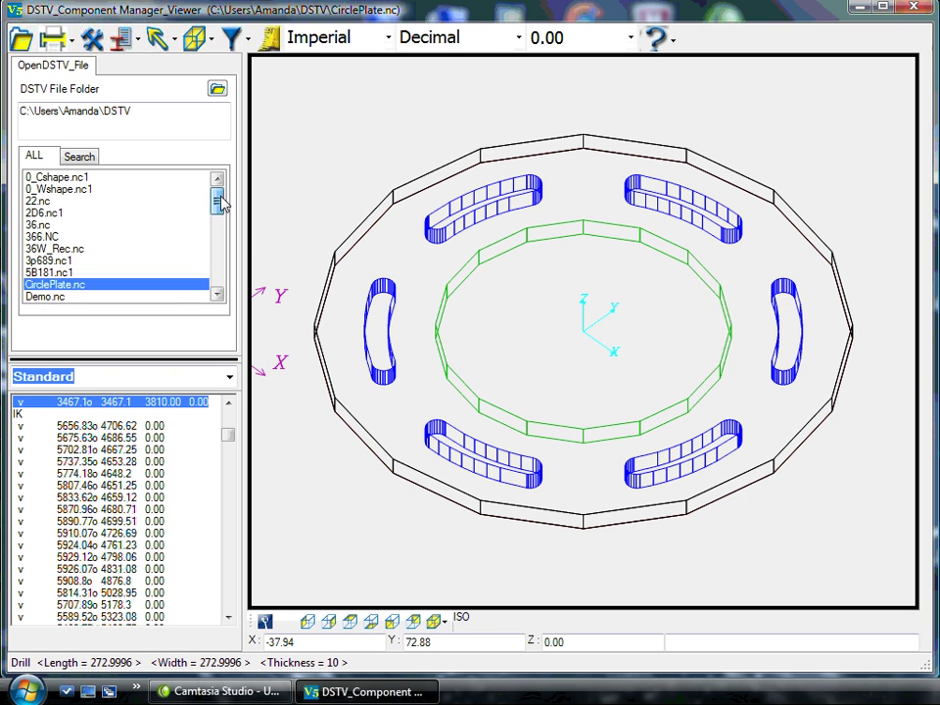
Step: Show 0_Wshape.nc1 in front view, zoomed onto its right end's slot and holes
click(66, 189)
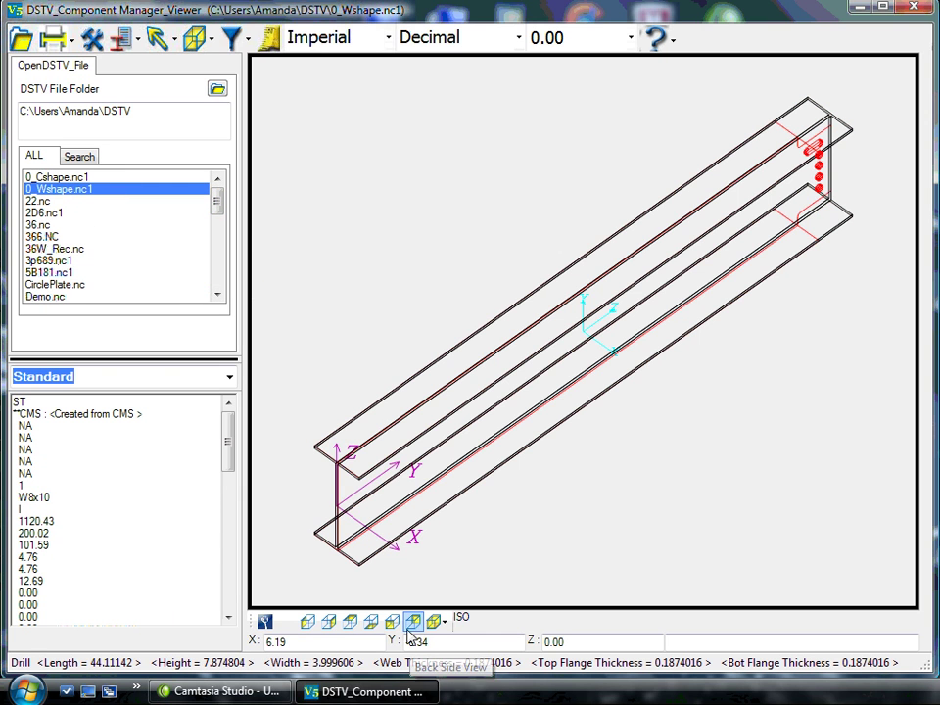
click(392, 622)
scroll(879, 336, up, 3)
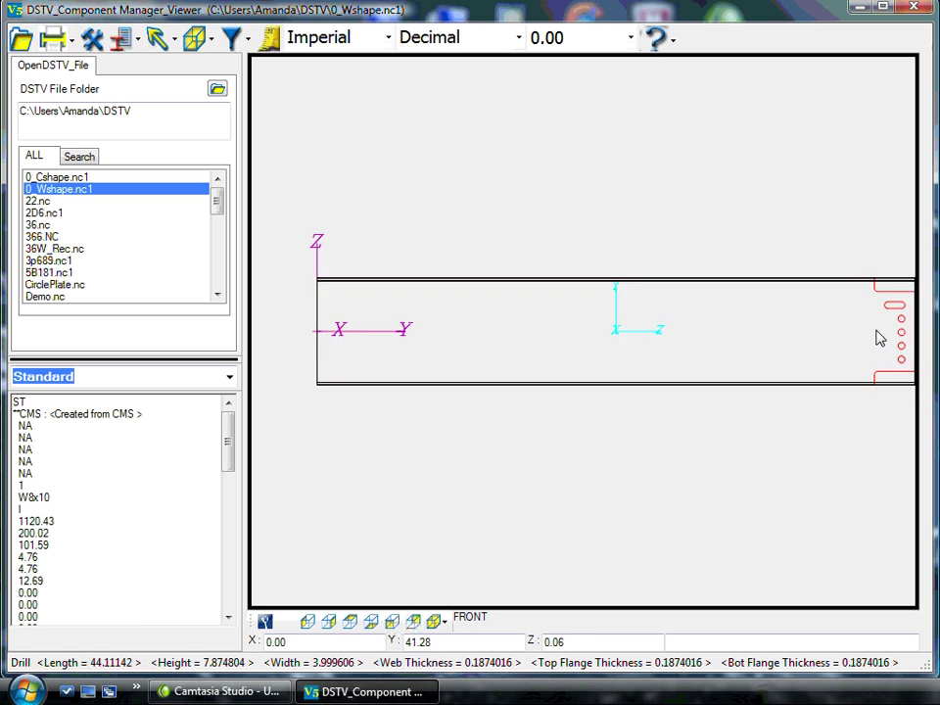
middle_drag(870, 336, 373, 327)
scroll(451, 338, up, 4)
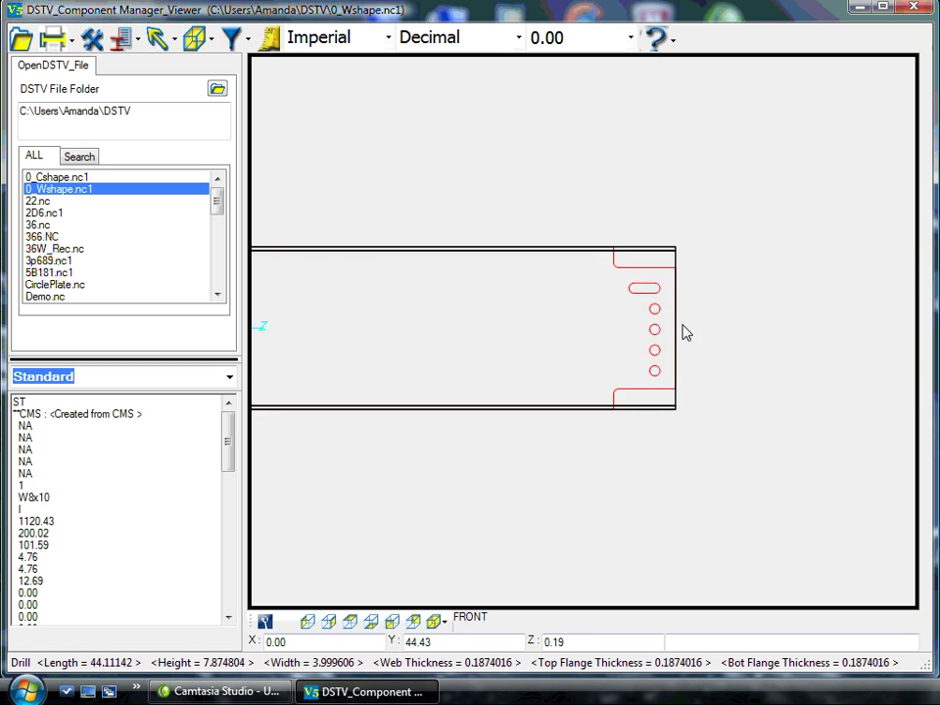
middle_drag(678, 325, 587, 314)
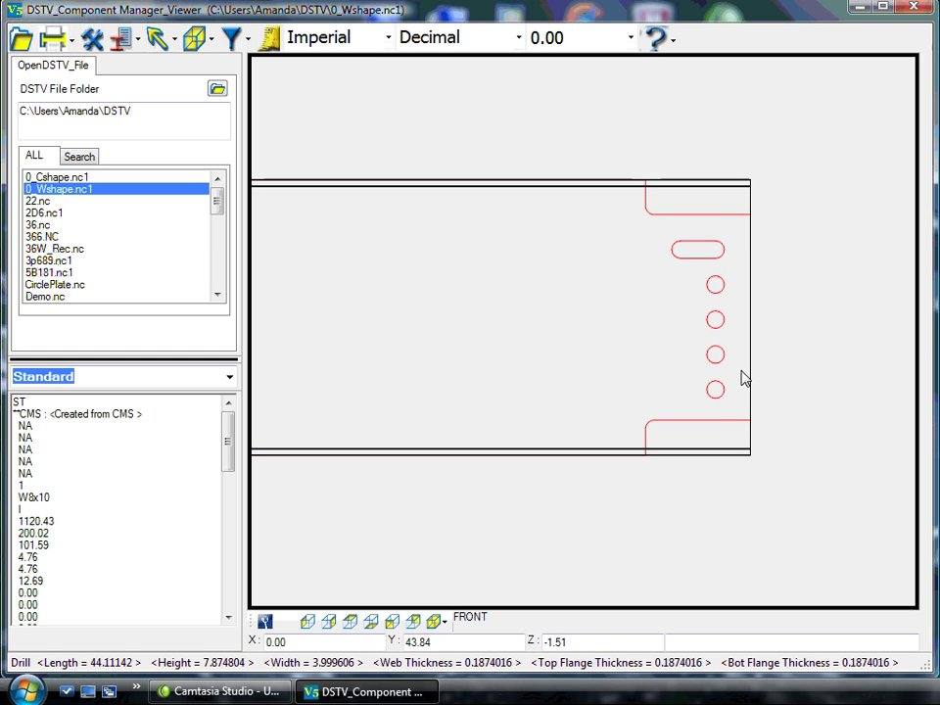
Step: Add absolute dimensions to the beam's front view and bring all dimension lines into view
click(117, 37)
click(149, 65)
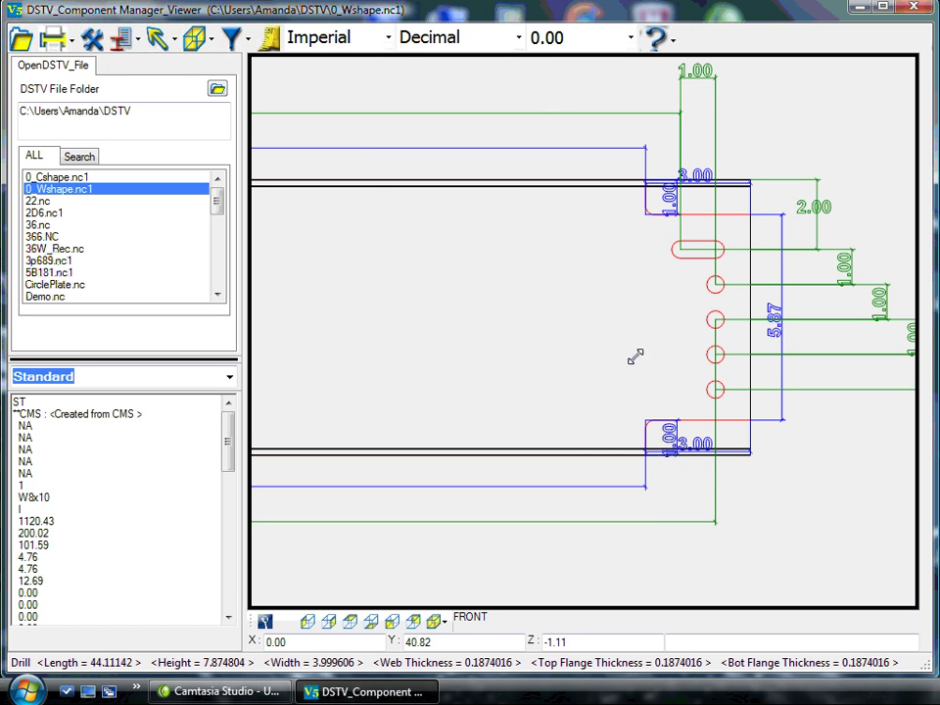
mouse_move(581, 355)
middle_down()
mouse_move(525, 335)
mouse_move(430, 339)
mouse_move(457, 403)
middle_up()
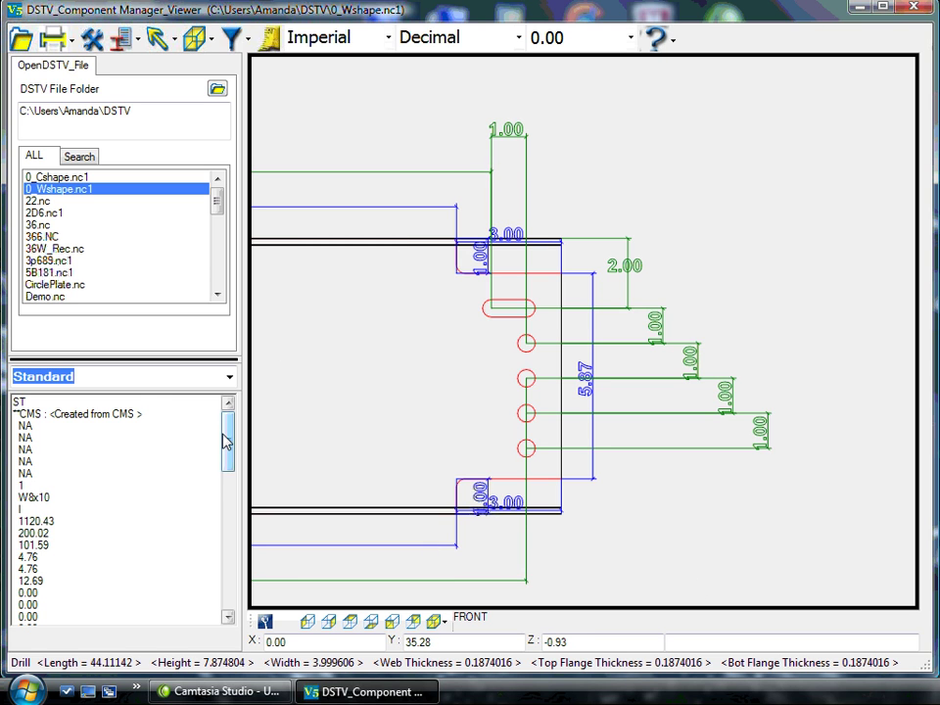
drag(227, 428, 225, 513)
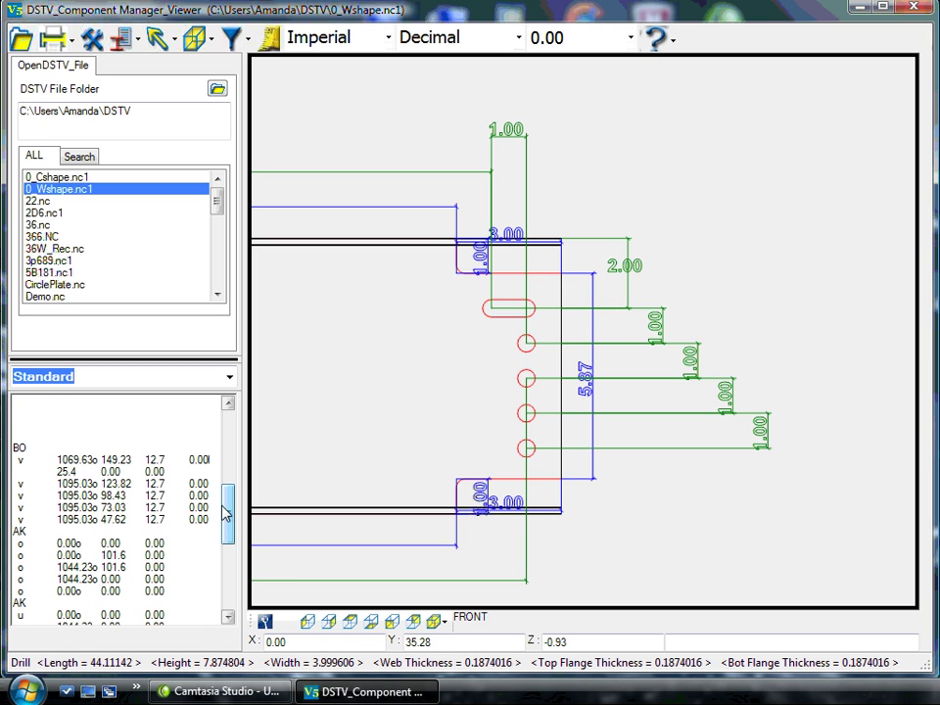
Step: Cross-highlight the slot and the 98.43, 73.03 and 47.62 holes between list and drawing
click(62, 467)
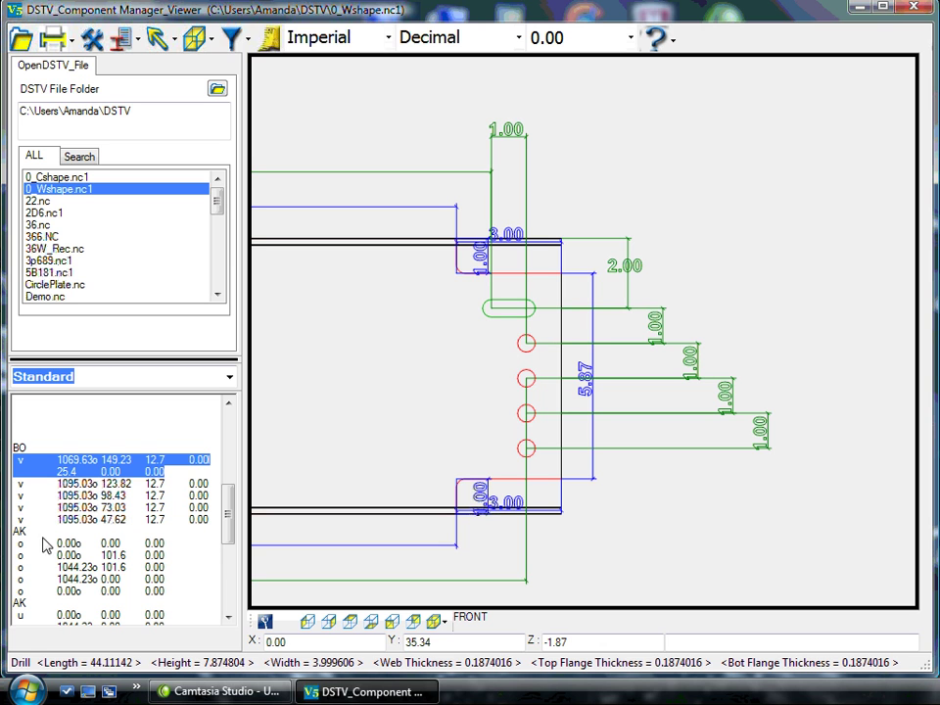
click(71, 484)
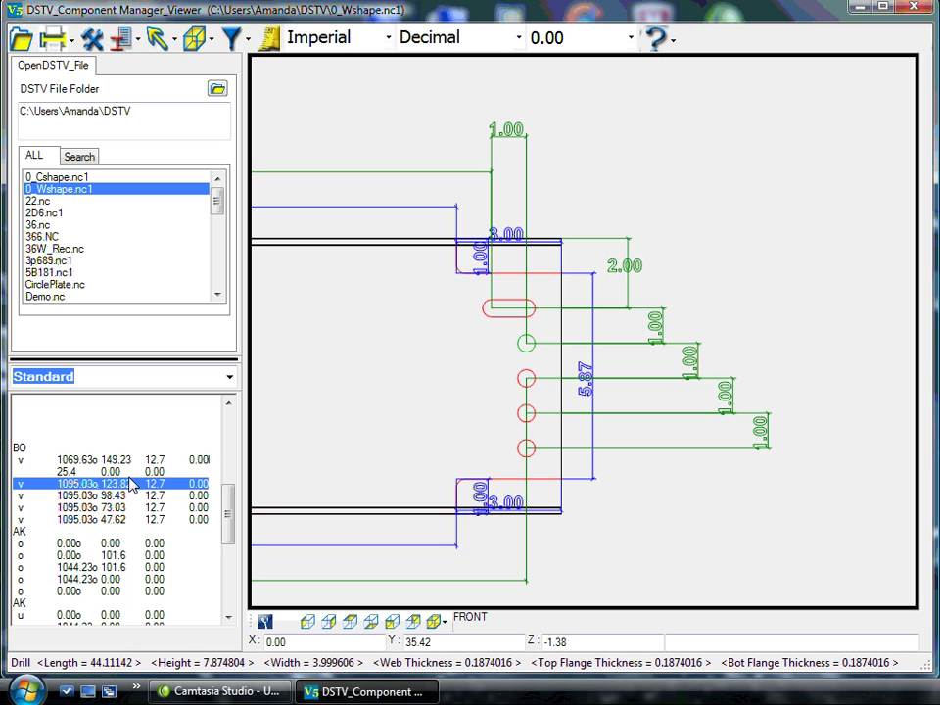
click(83, 497)
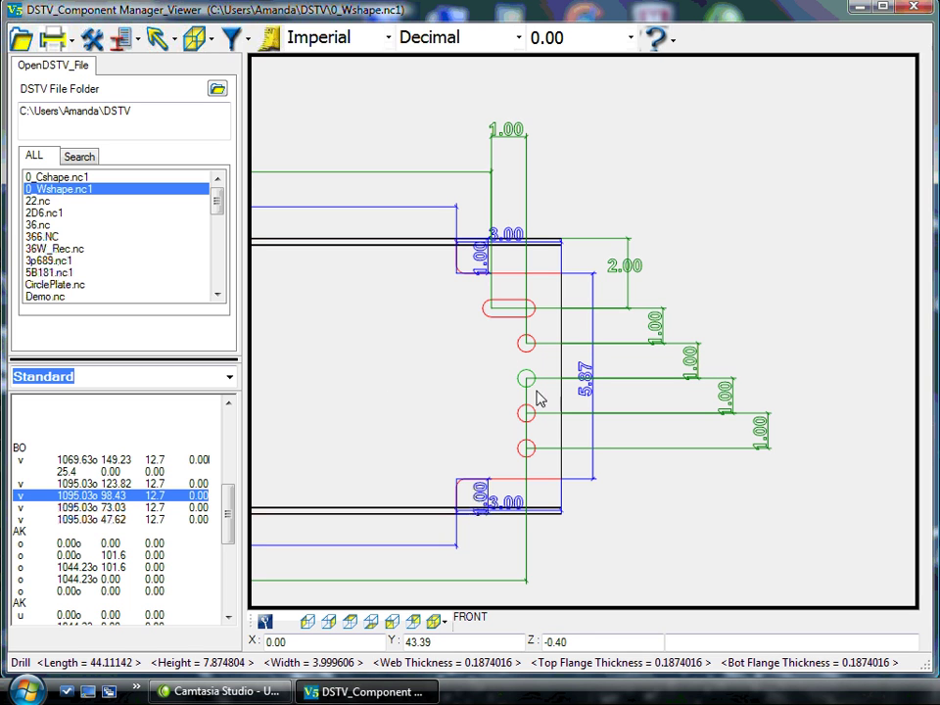
click(114, 507)
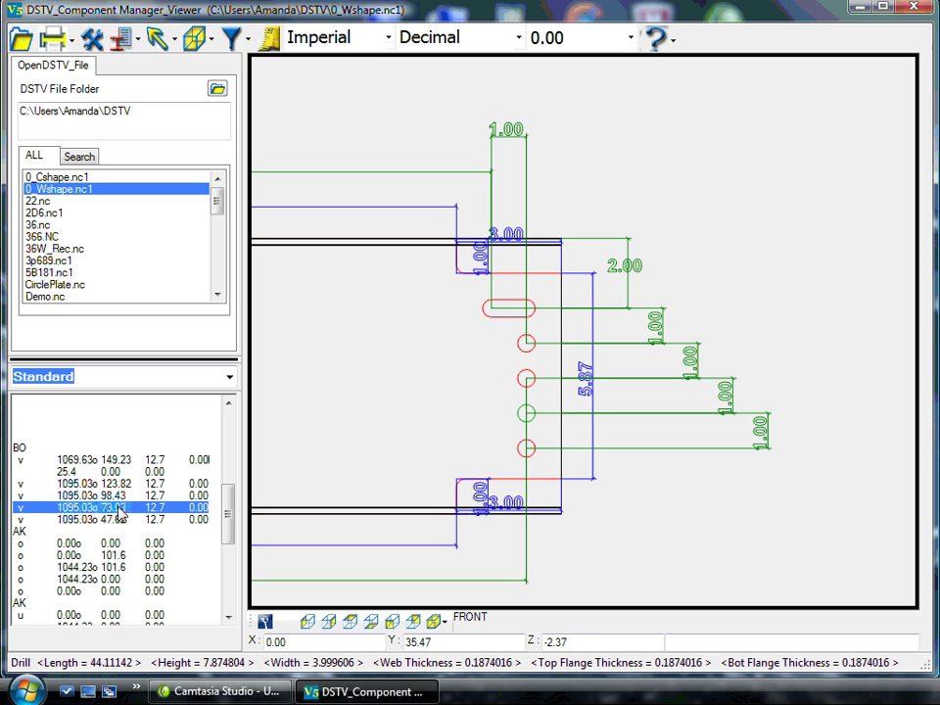
click(95, 520)
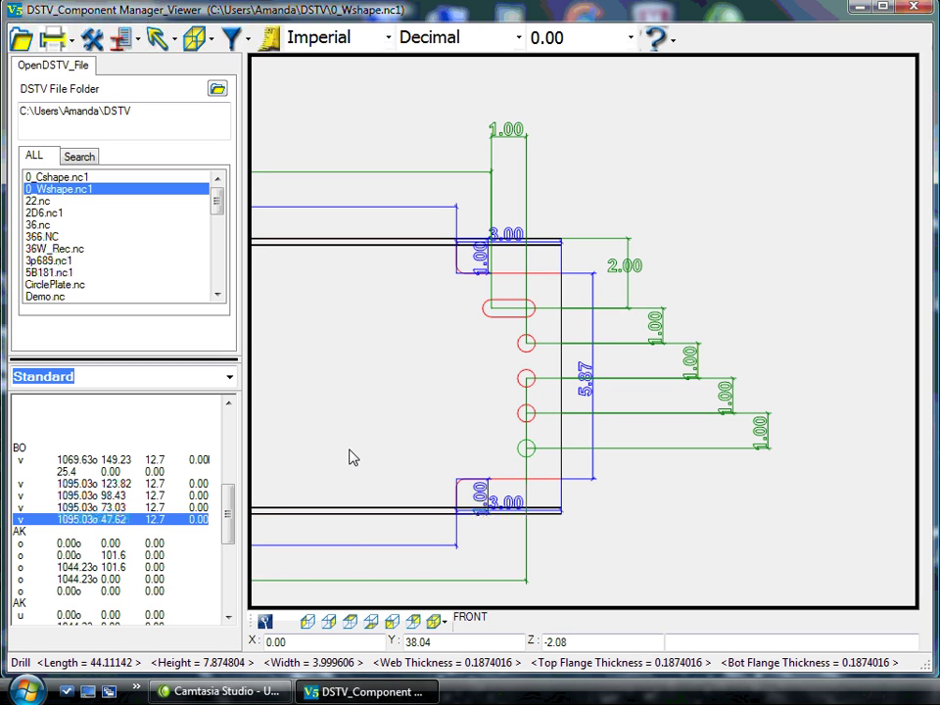
click(508, 324)
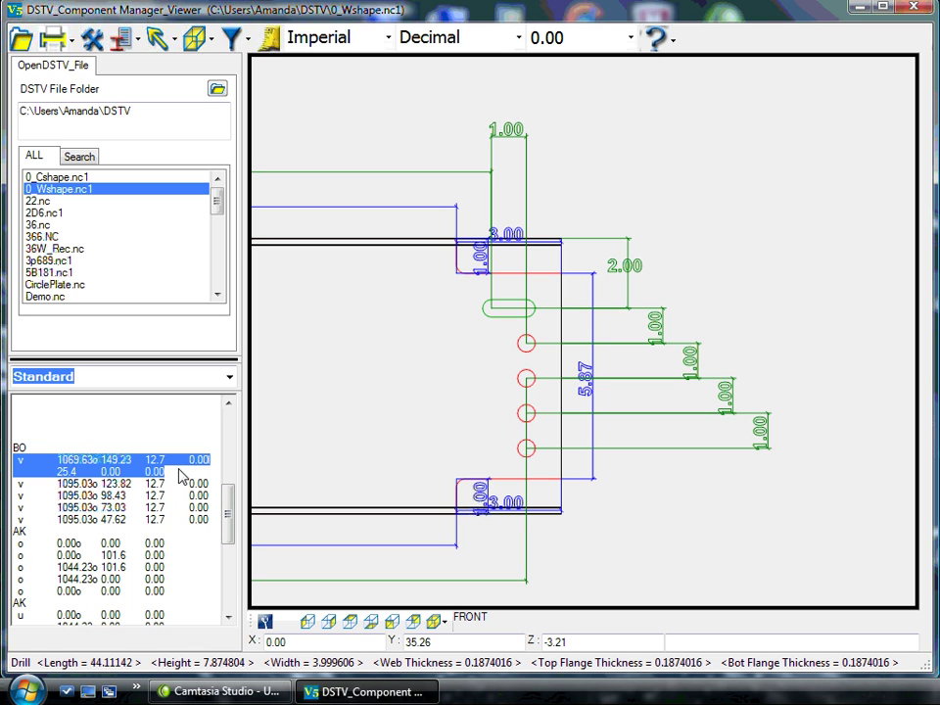
scroll(228, 514, down, 3)
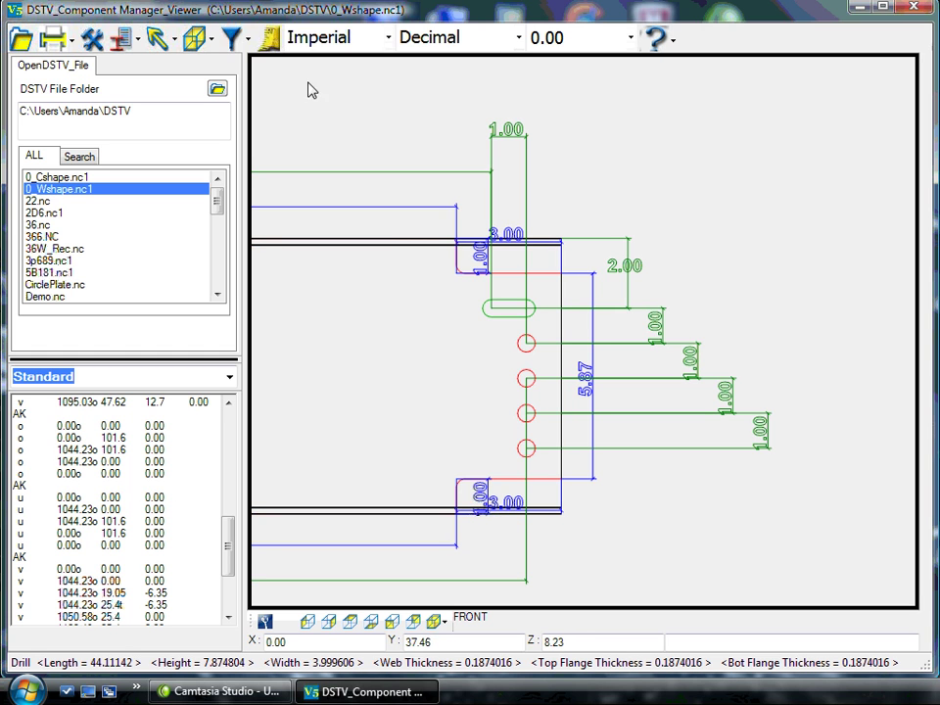
Step: Clear the dimension lines from the beam's front view
click(137, 39)
click(146, 64)
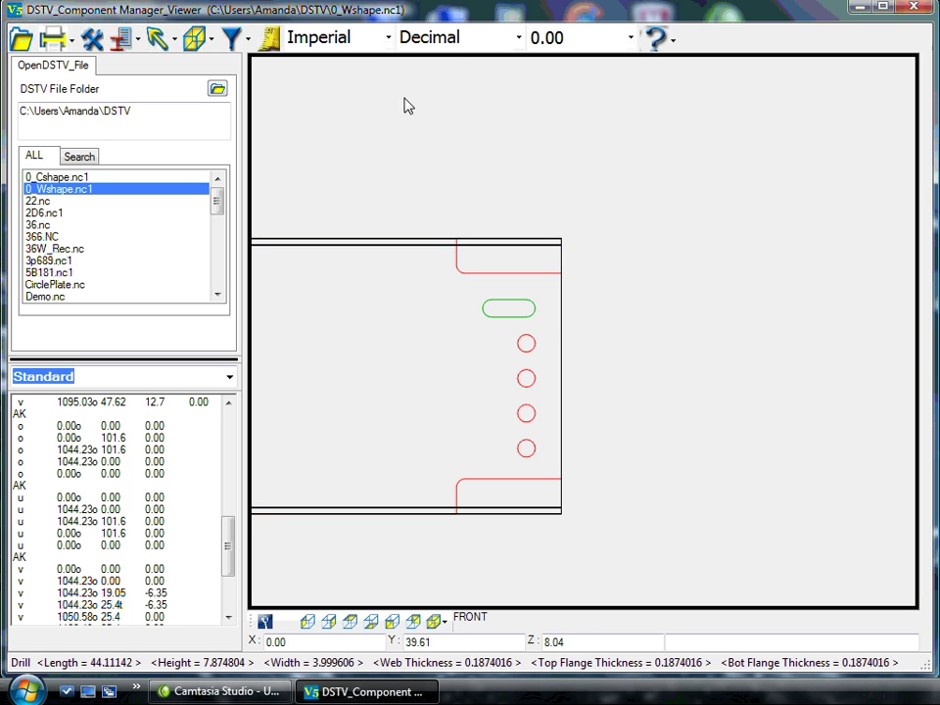
click(243, 39)
click(266, 84)
Step: Uncheck ShapeLines in the Filter and switch the beam to ISO view 1
click(245, 39)
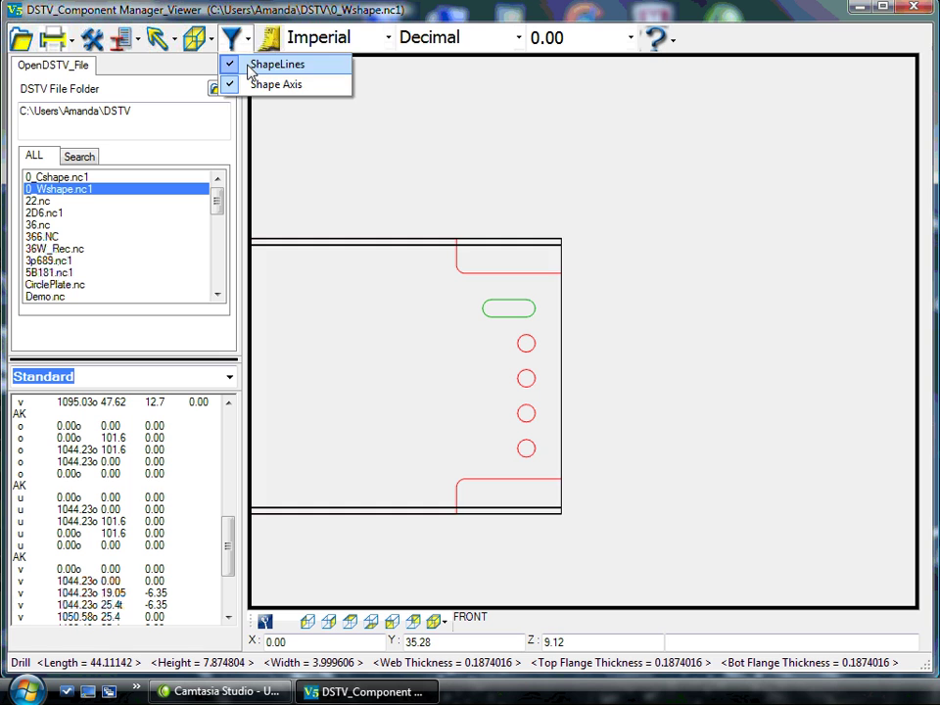
click(253, 65)
scroll(511, 219, down, 5)
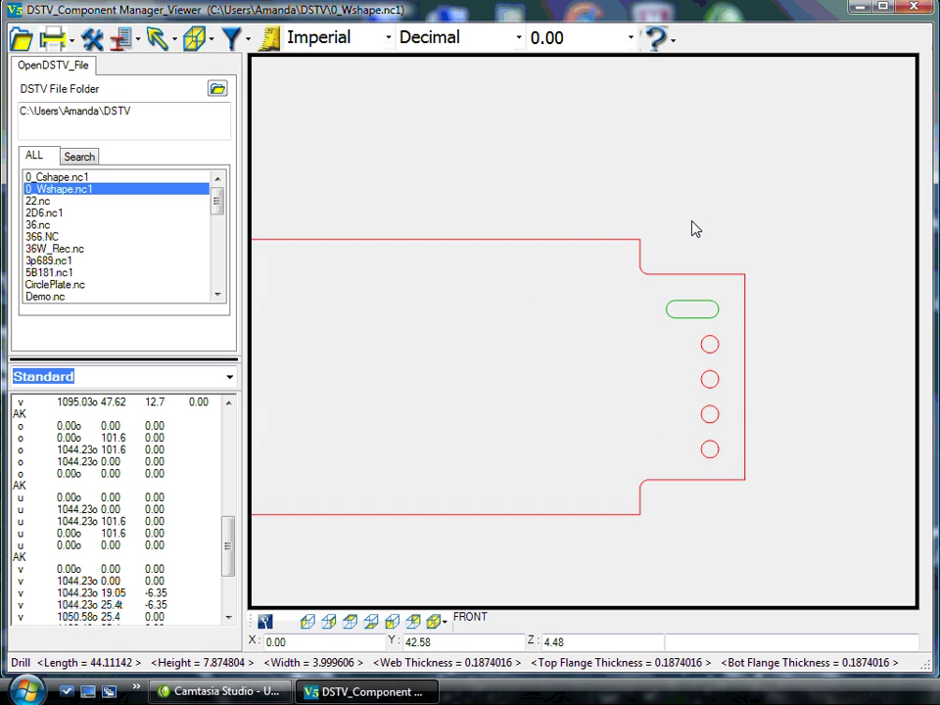
middle_drag(471, 264, 692, 262)
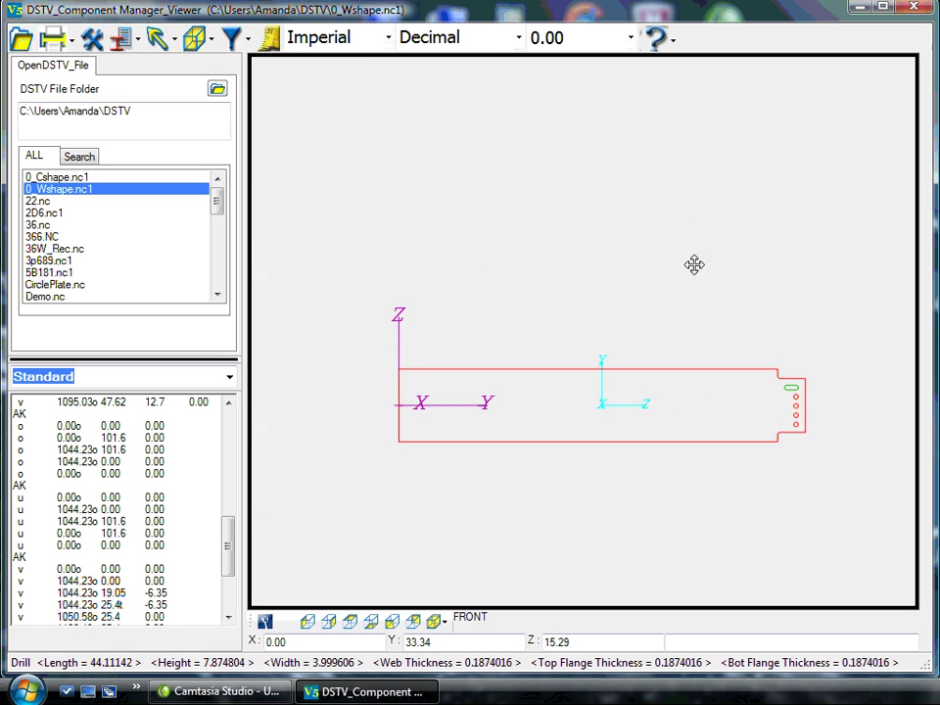
scroll(573, 450, up, 1)
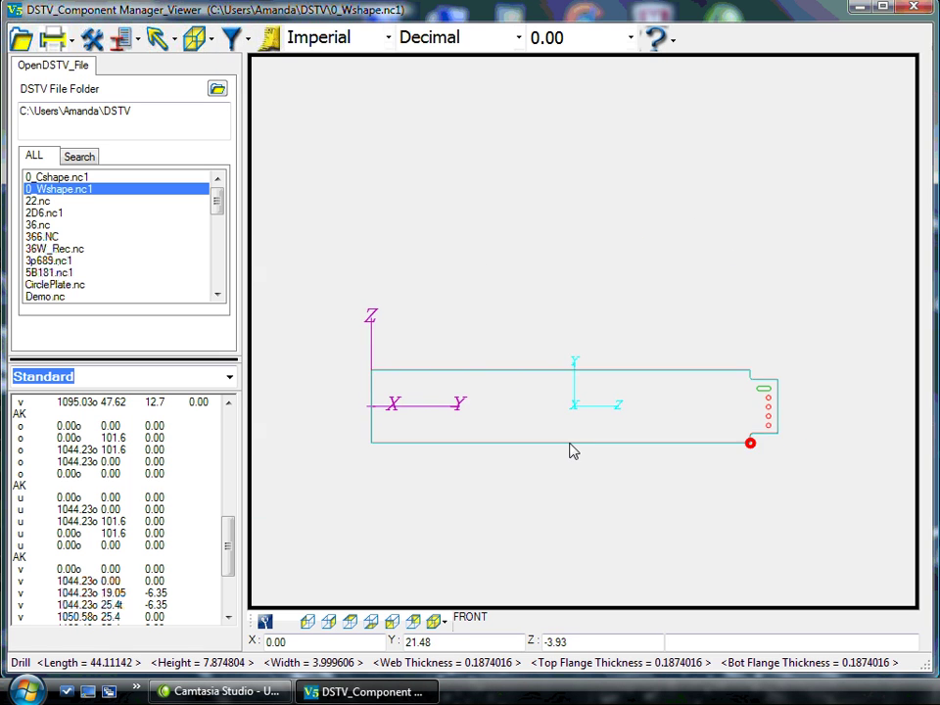
click(438, 624)
click(527, 586)
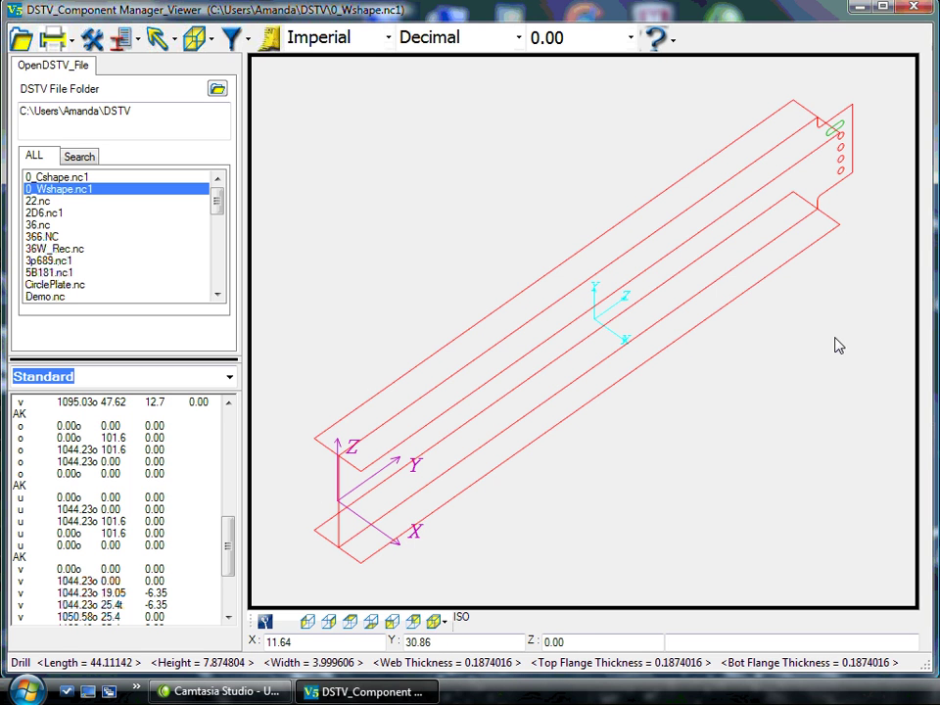
Step: Re-enable ShapeLines in the Filter and shift the isometric beam slightly in view
click(248, 39)
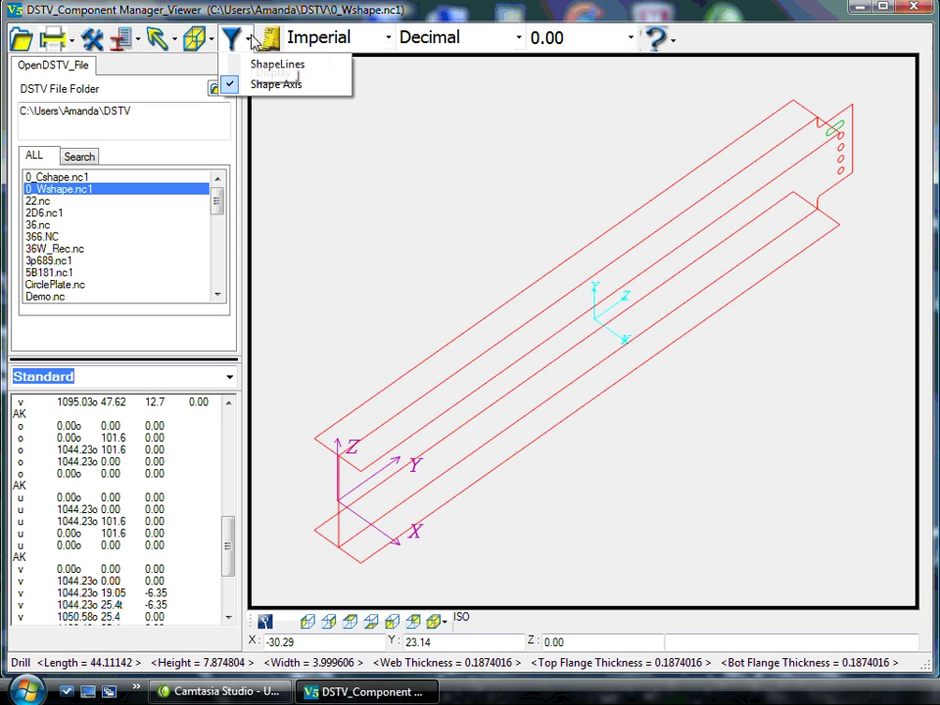
click(249, 39)
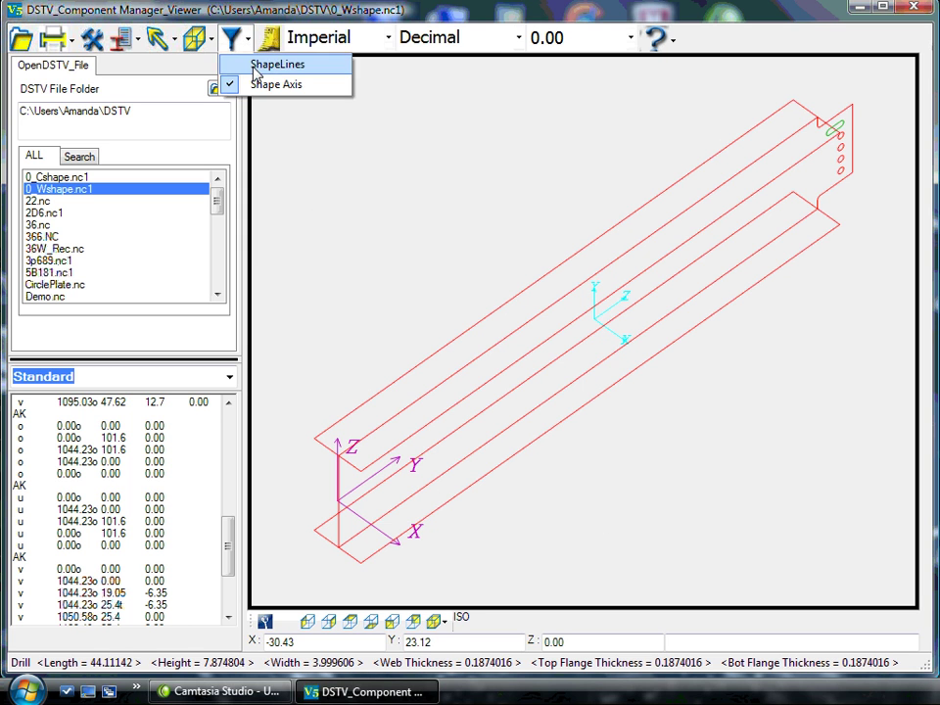
click(256, 64)
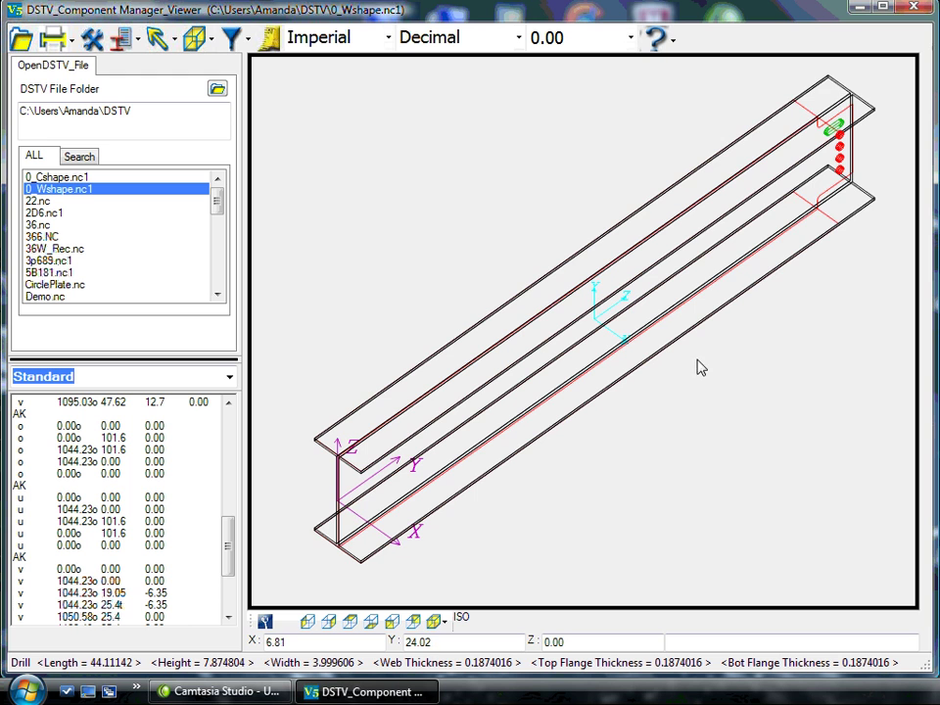
mouse_move(728, 347)
middle_down()
mouse_move(619, 419)
mouse_move(739, 364)
middle_up()
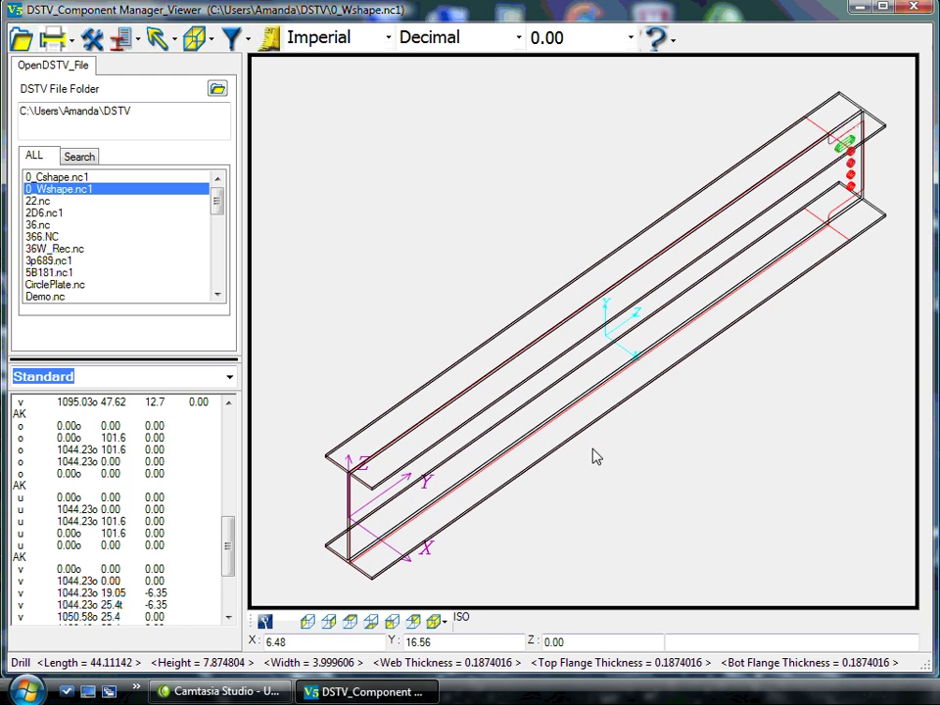
click(309, 623)
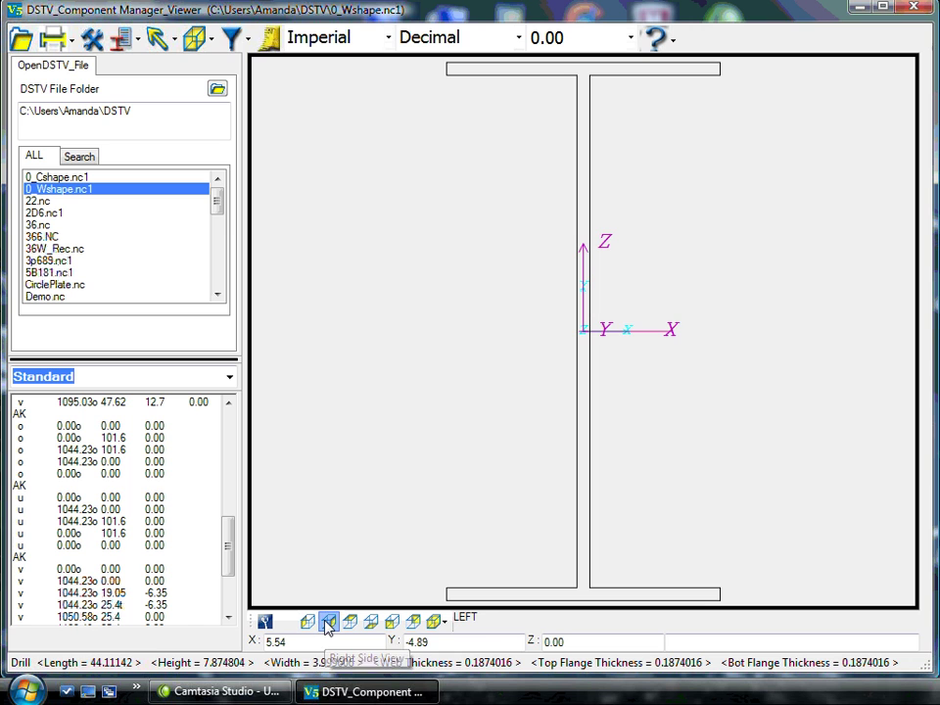
click(328, 623)
click(349, 622)
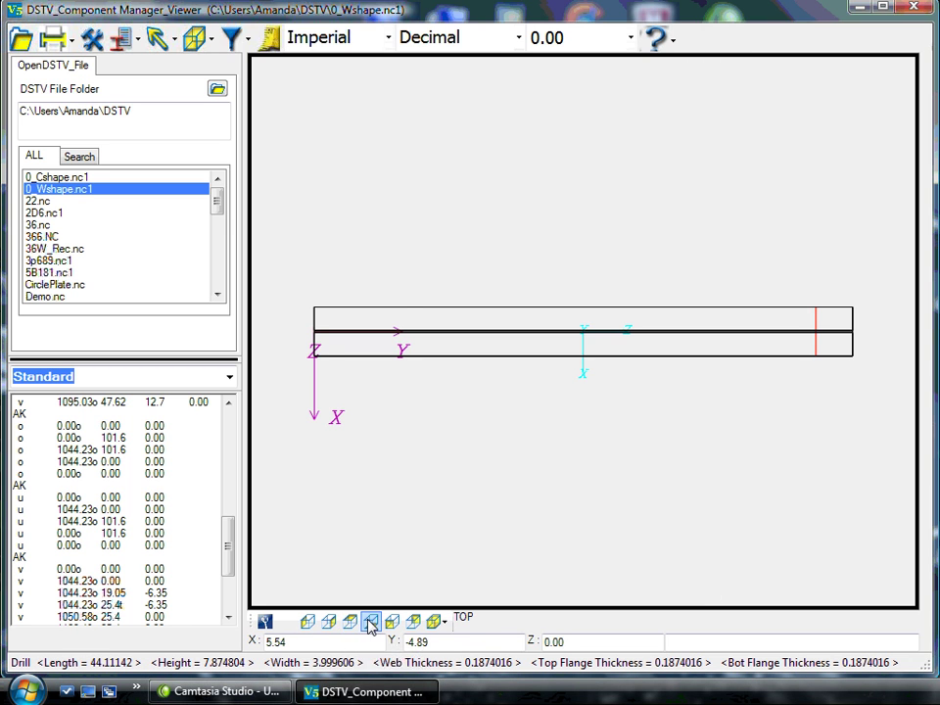
click(370, 622)
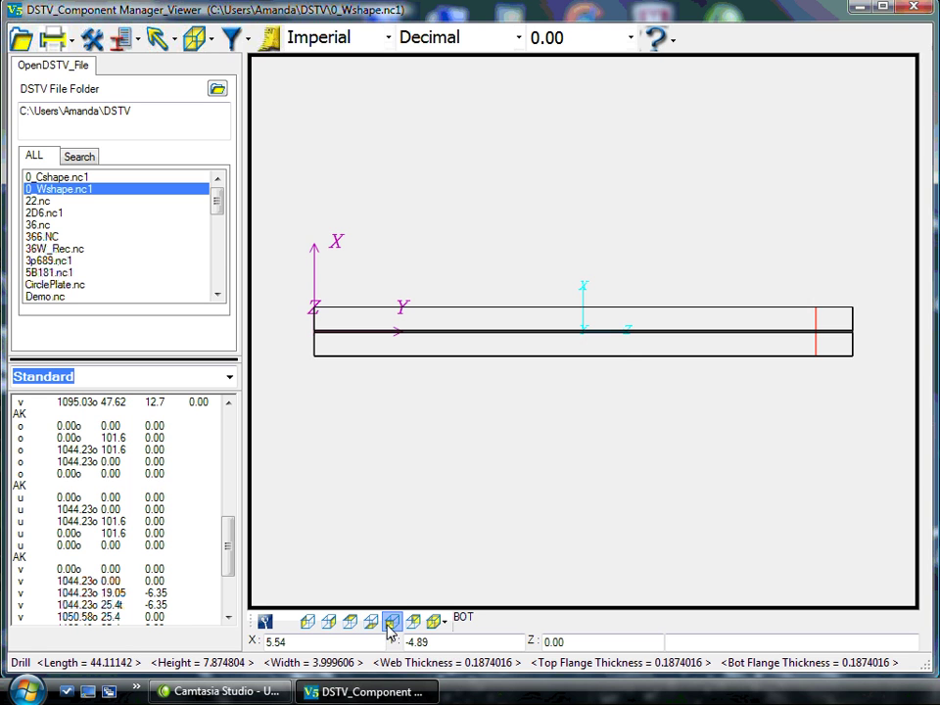
click(392, 623)
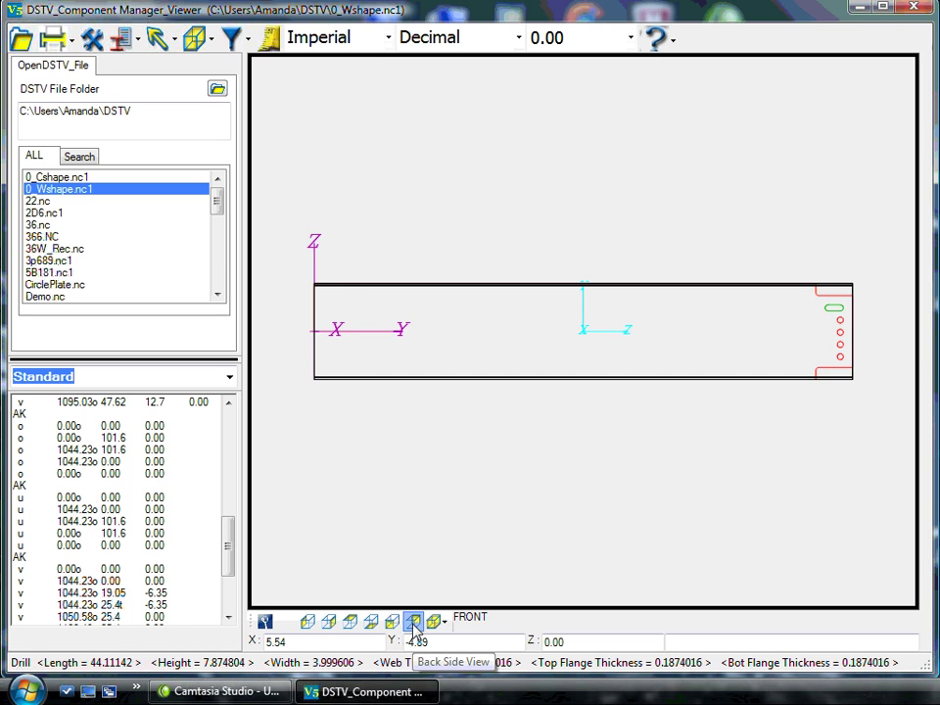
click(412, 623)
click(443, 621)
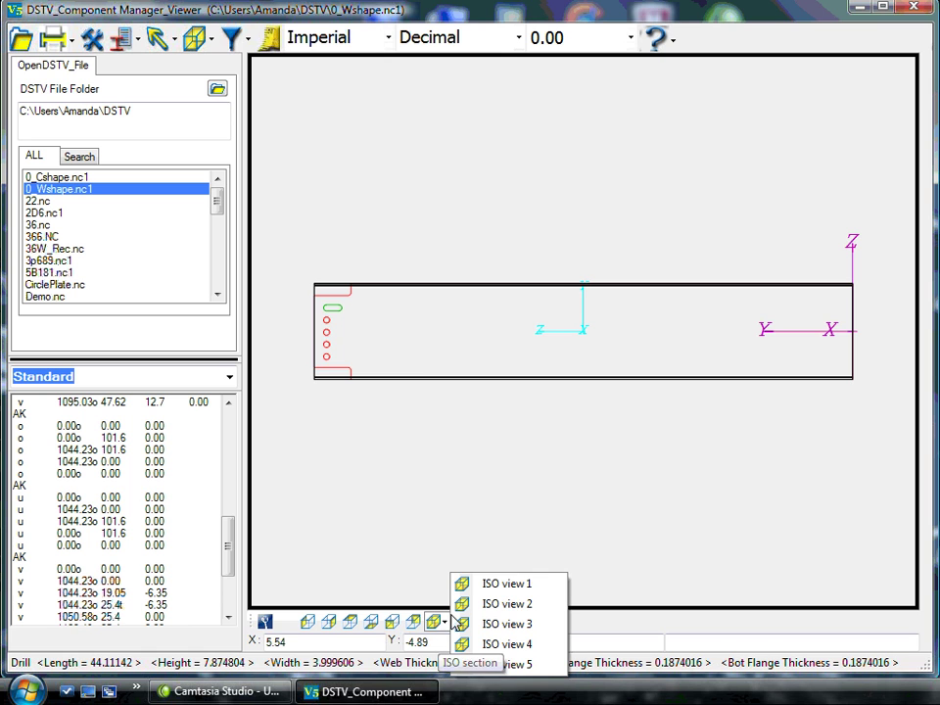
click(524, 590)
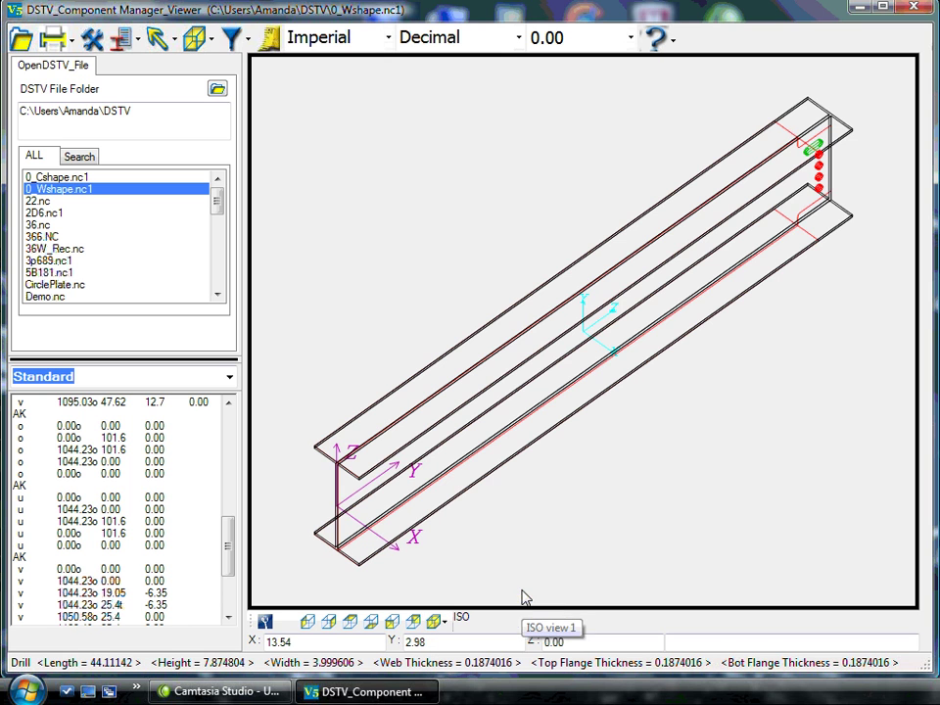
Step: Highlight the 98.43, 73.03 and 47.62 web holes in turn on the isometric beam
click(821, 159)
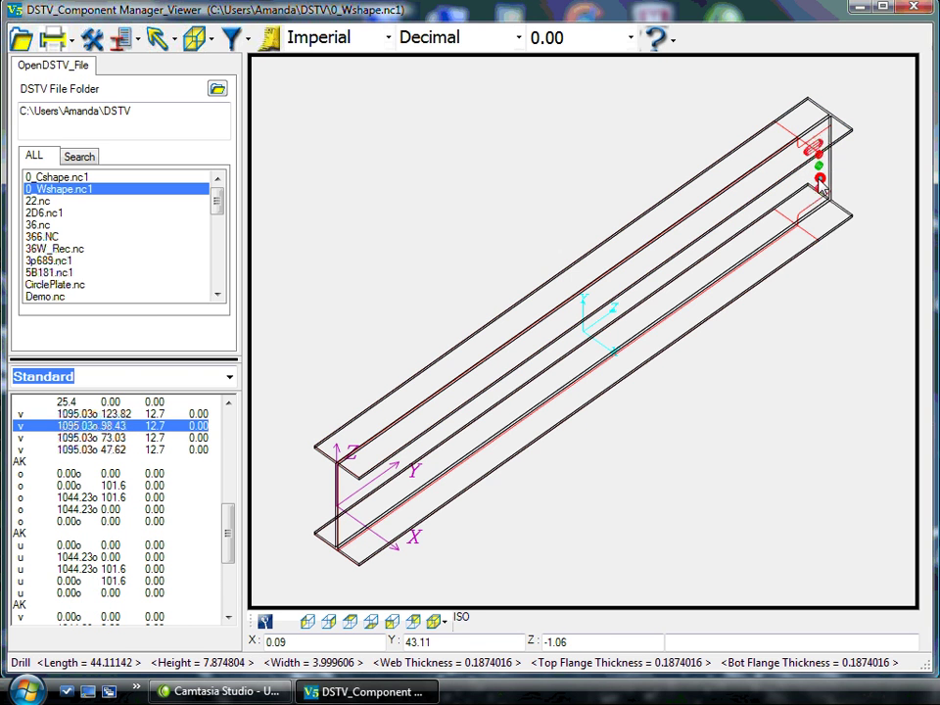
click(819, 188)
click(807, 215)
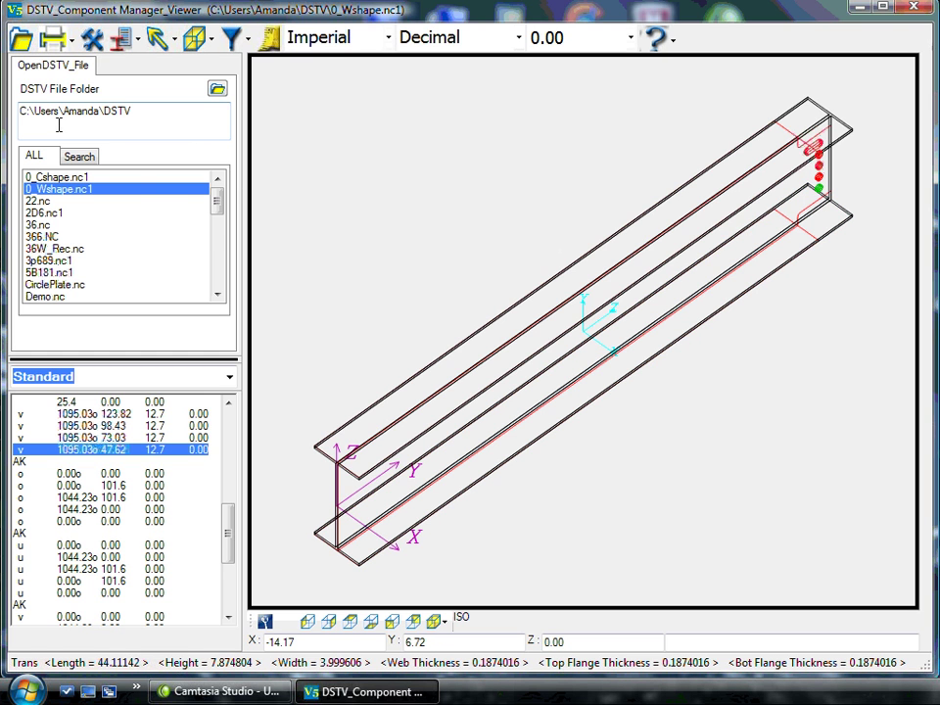
Step: Scroll the DSTV file list down and load xxxxx.nc, xxxxxxx.nc, then the W36x170 part yyyyyyy.nc
drag(216, 200, 217, 278)
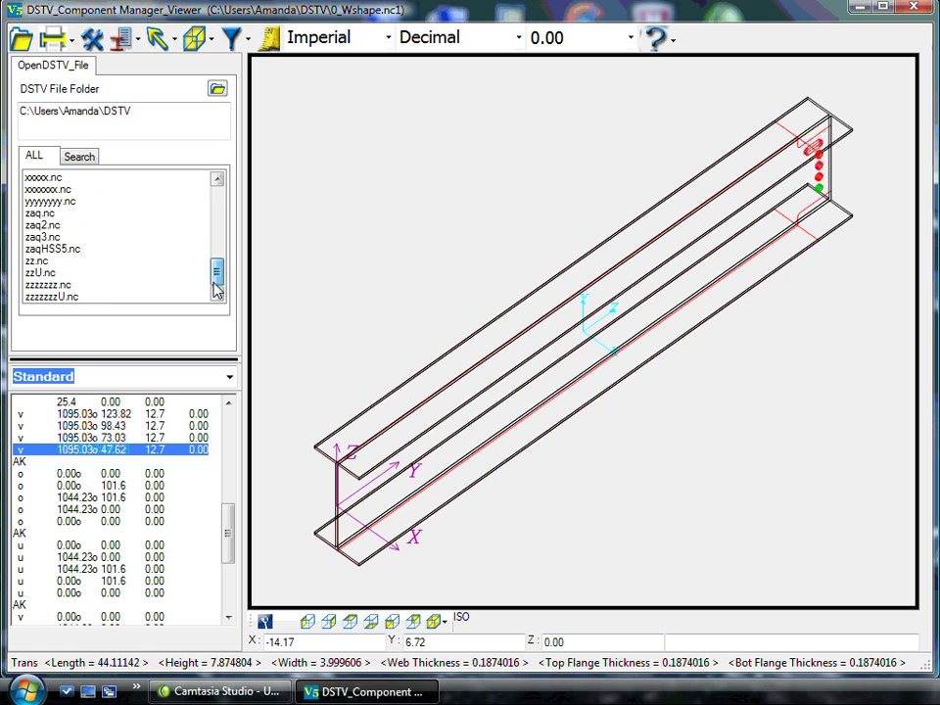
click(59, 179)
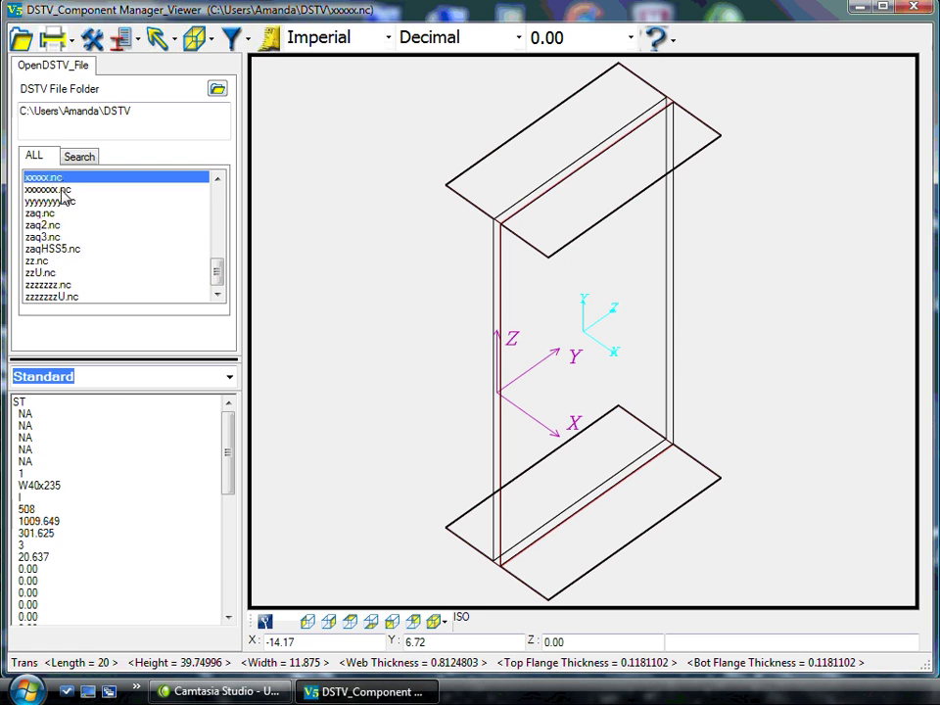
click(62, 191)
click(62, 202)
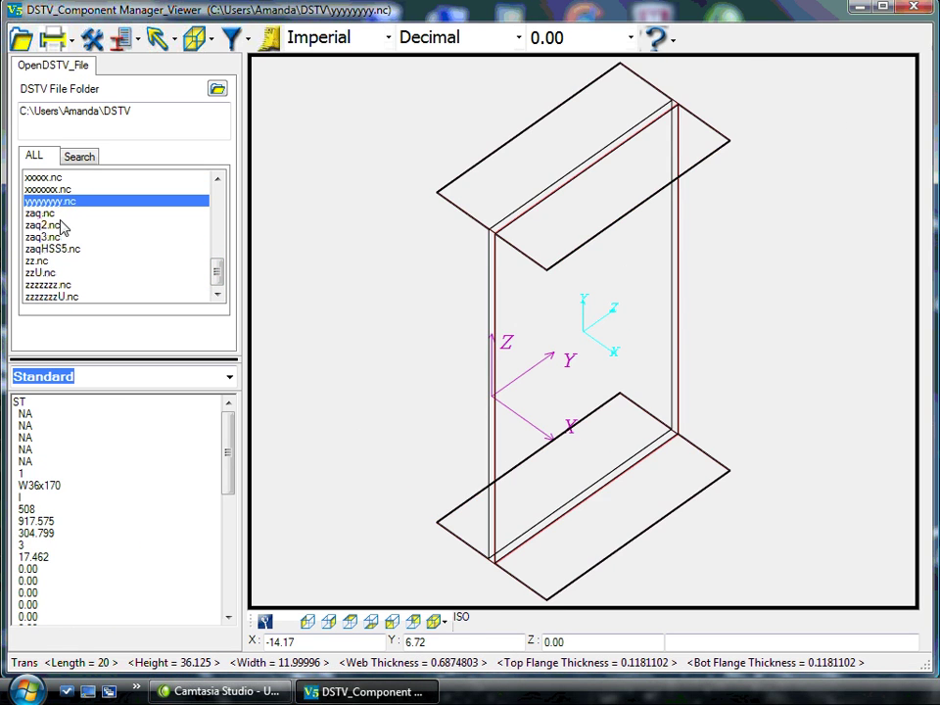